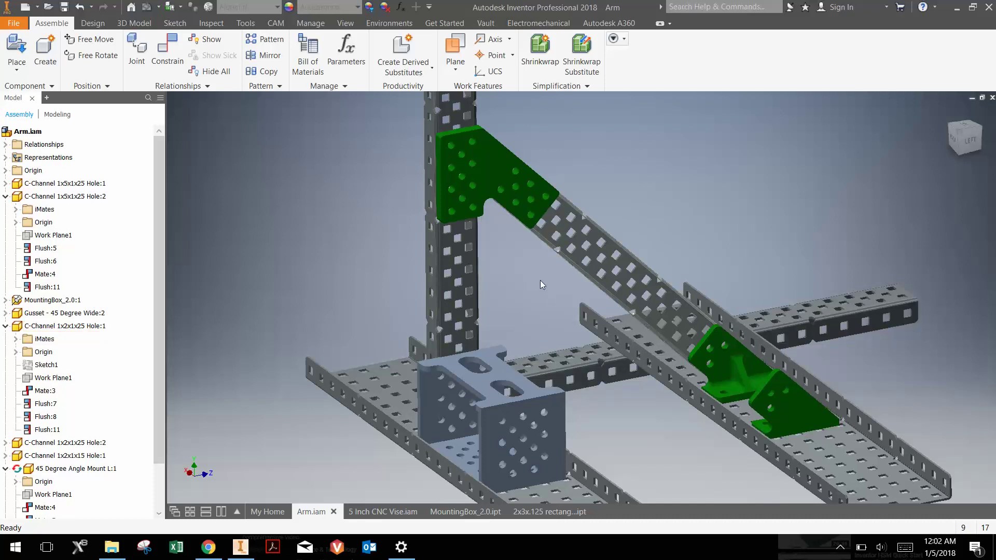
- Select the MountingBox part in the arm assembly and orbit the view to another angle
{"action": "left_click", "coordinate": [506, 368]}
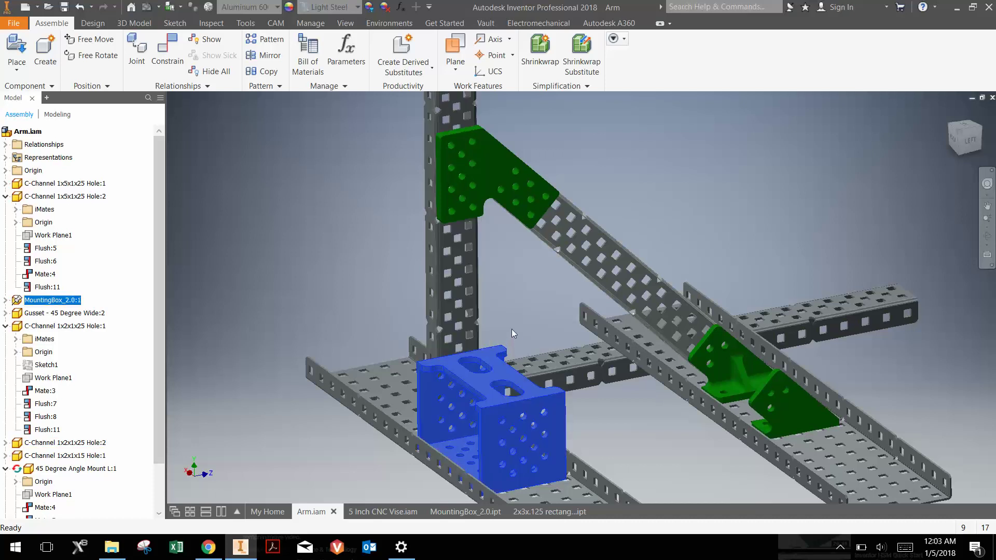
{"action": "left_click", "coordinate": [988, 236]}
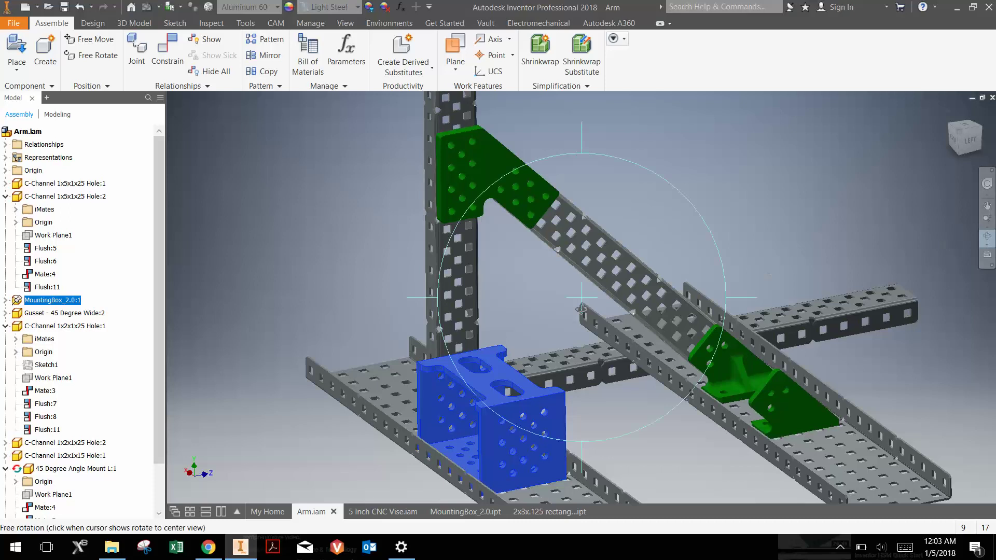
{"action": "left_click_drag", "start_coordinate": [581, 310], "coordinate": [563, 351]}
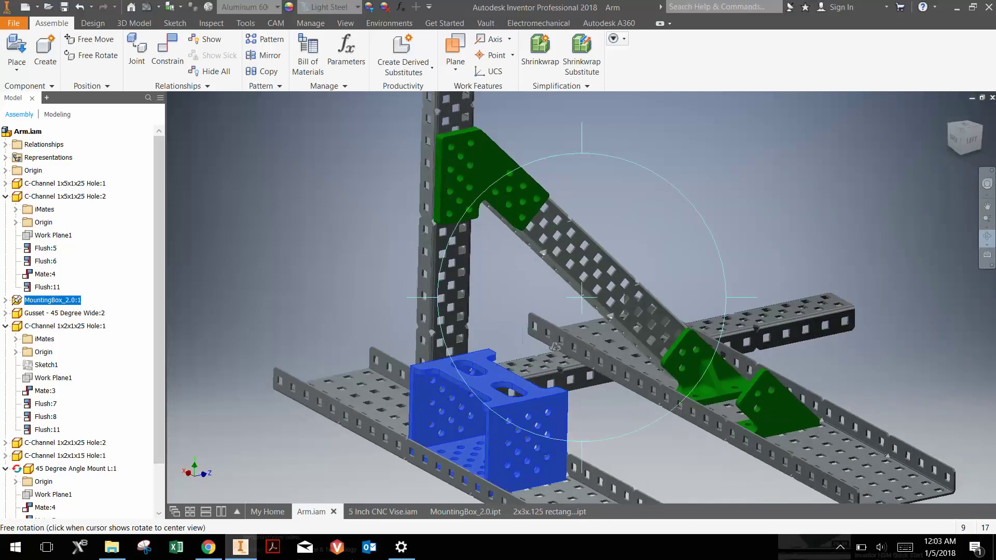
{"action": "right_click", "coordinate": [563, 350]}
{"action": "left_click", "coordinate": [489, 347]}
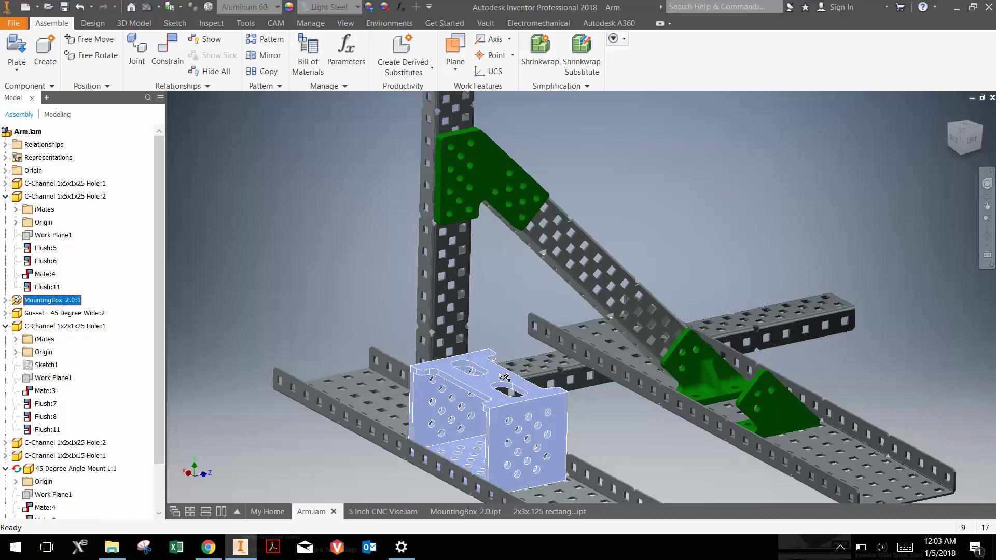
- View the 2x3x.125 rectangular stock part, then switch to MountingBox_2.0 and orbit to its underside
{"action": "left_click", "coordinate": [549, 511]}
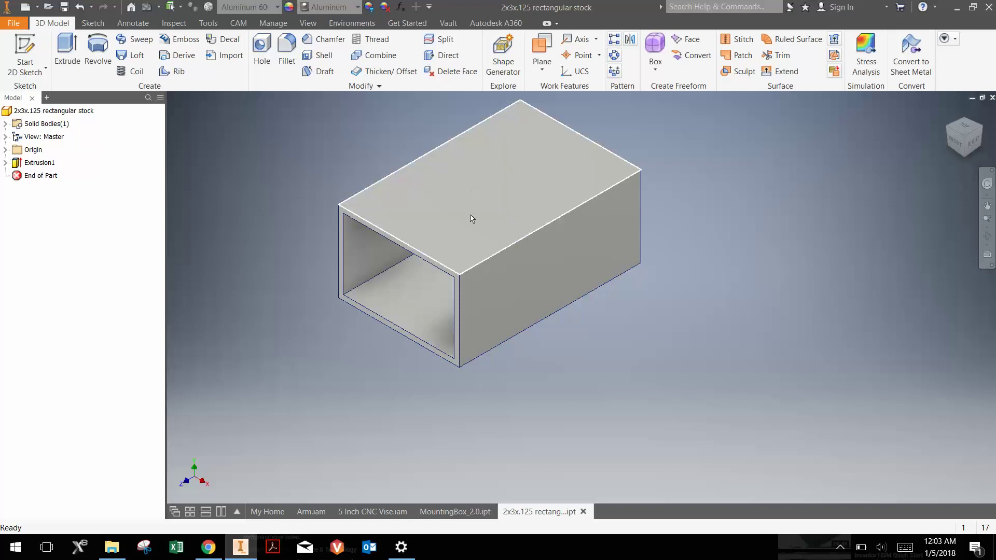
{"action": "left_click", "coordinate": [465, 510]}
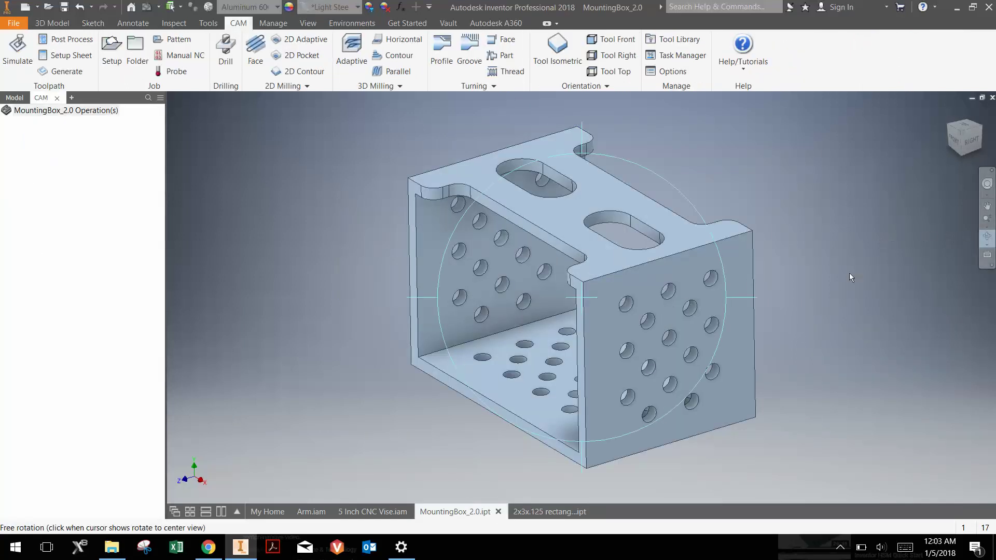
{"action": "left_click_drag", "start_coordinate": [629, 299], "coordinate": [656, 226]}
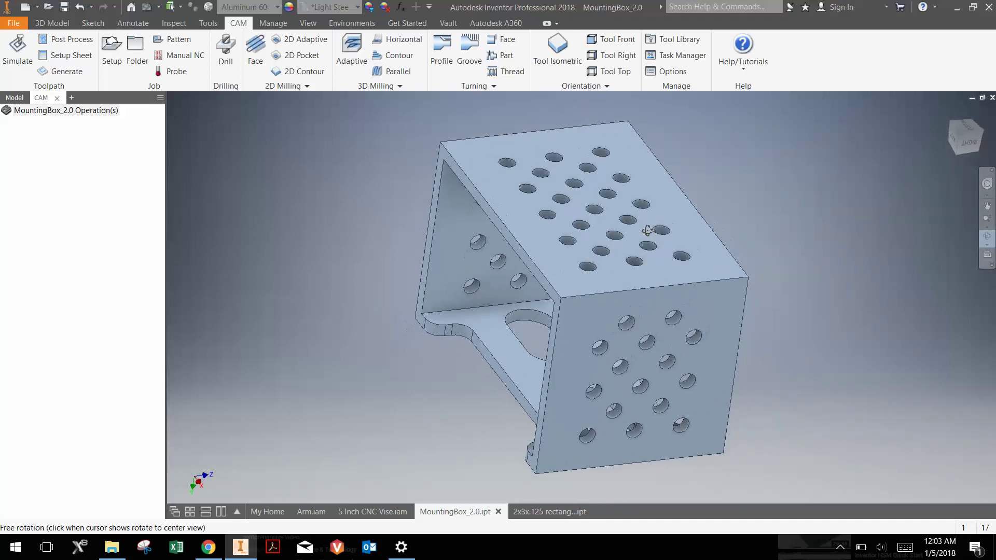
{"action": "right_click", "coordinate": [669, 228]}
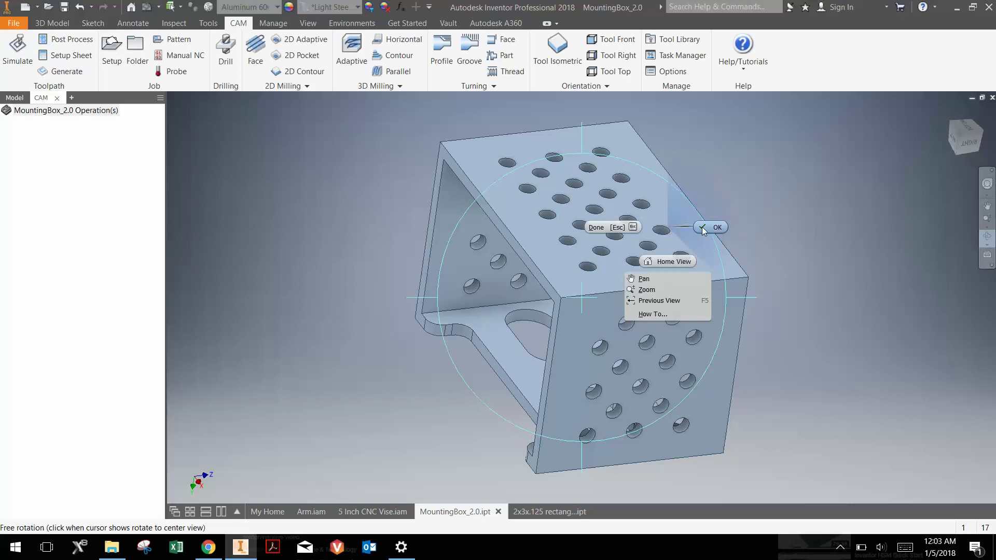
{"action": "left_click", "coordinate": [709, 227]}
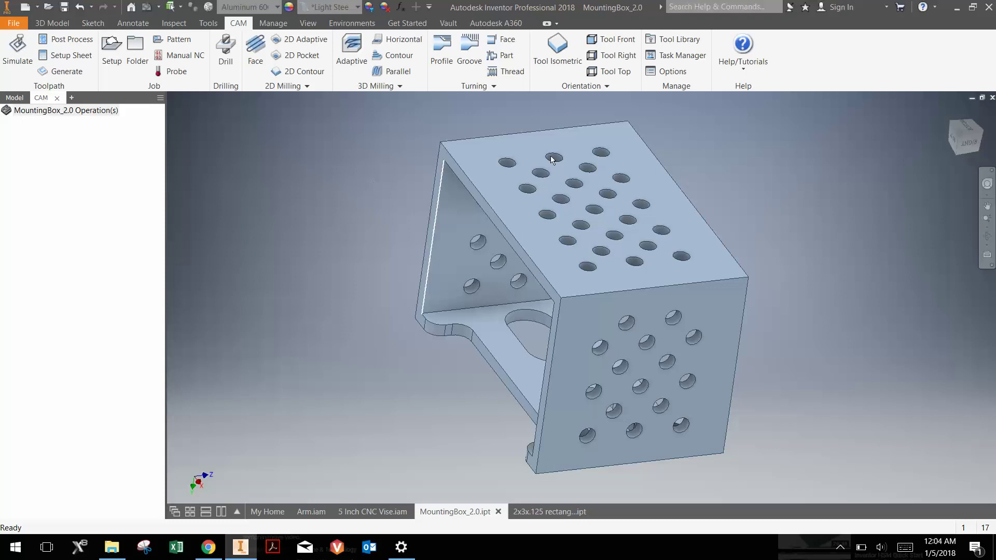
- Orbit MountingBox_2.0 back to an upright view
{"action": "left_click", "coordinate": [987, 236]}
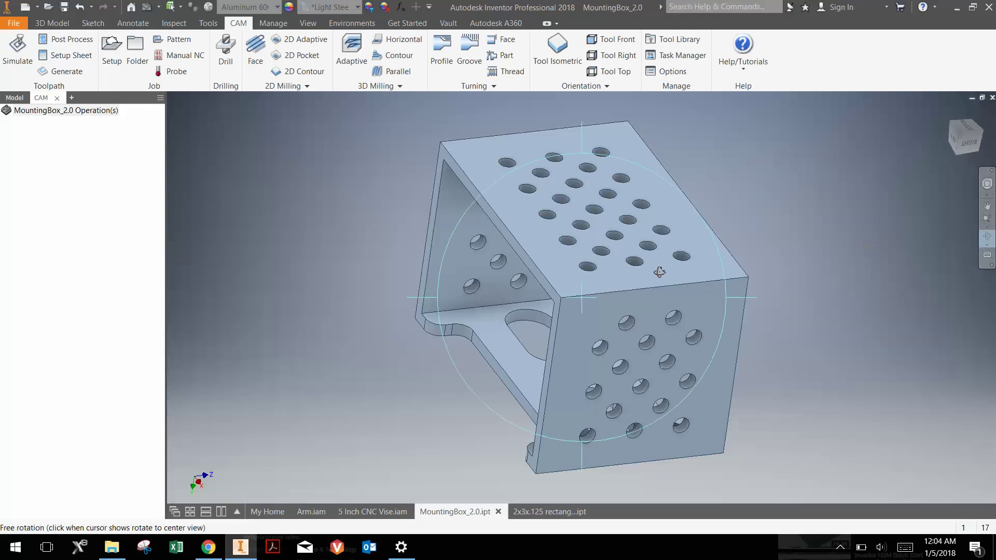
{"action": "mouse_move", "coordinate": [660, 272]}
{"action": "left_mouse_down"}
{"action": "mouse_move", "coordinate": [643, 259]}
{"action": "mouse_move", "coordinate": [674, 262]}
{"action": "mouse_move", "coordinate": [658, 288]}
{"action": "left_mouse_up"}
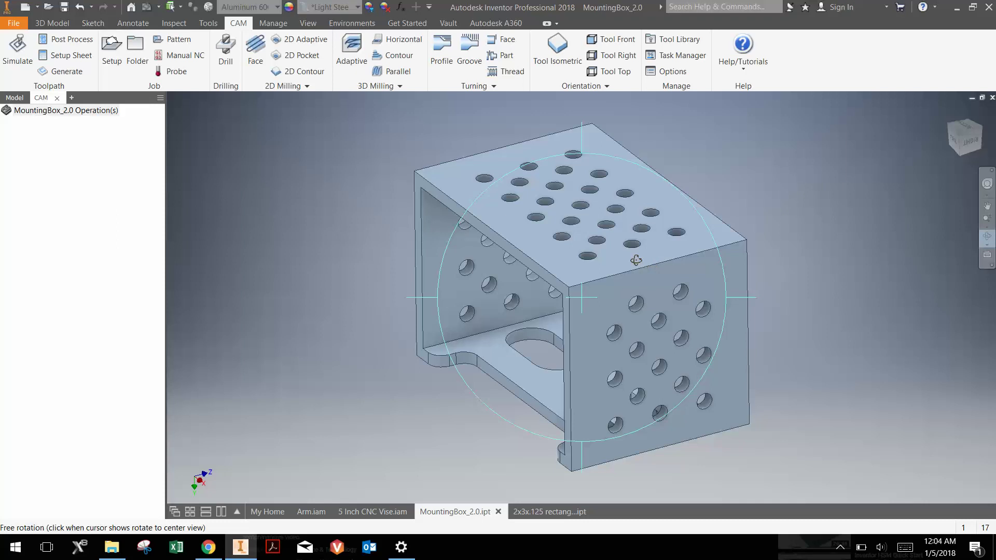
{"action": "right_click", "coordinate": [673, 259]}
{"action": "key", "text": "Escape"}
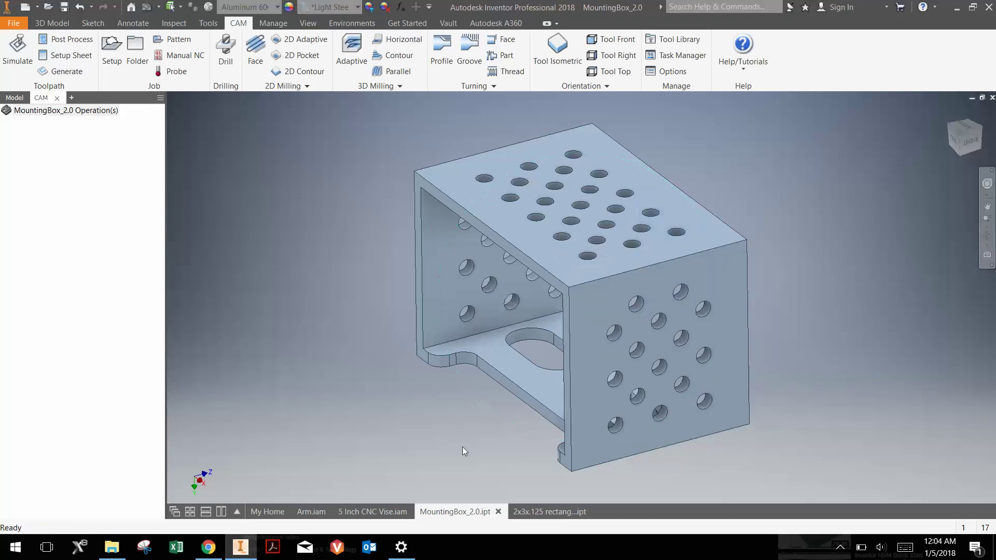
- In the 5 Inch CNC Vise assembly, select MountingBox_2.0:1 and zoom in and out to inspect it
{"action": "left_click", "coordinate": [373, 511]}
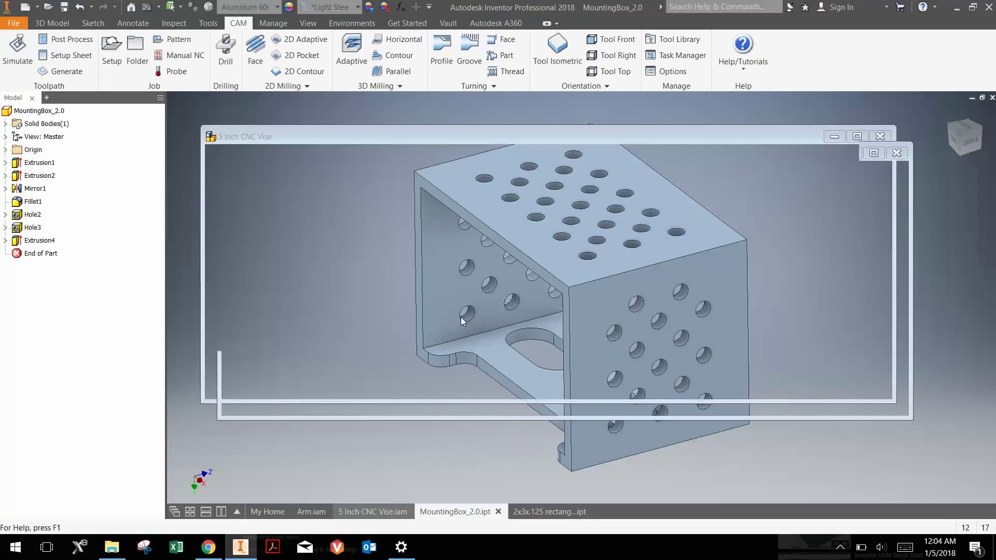
{"action": "scroll", "coordinate": [593, 167], "scroll_direction": "down", "scroll_amount": 2}
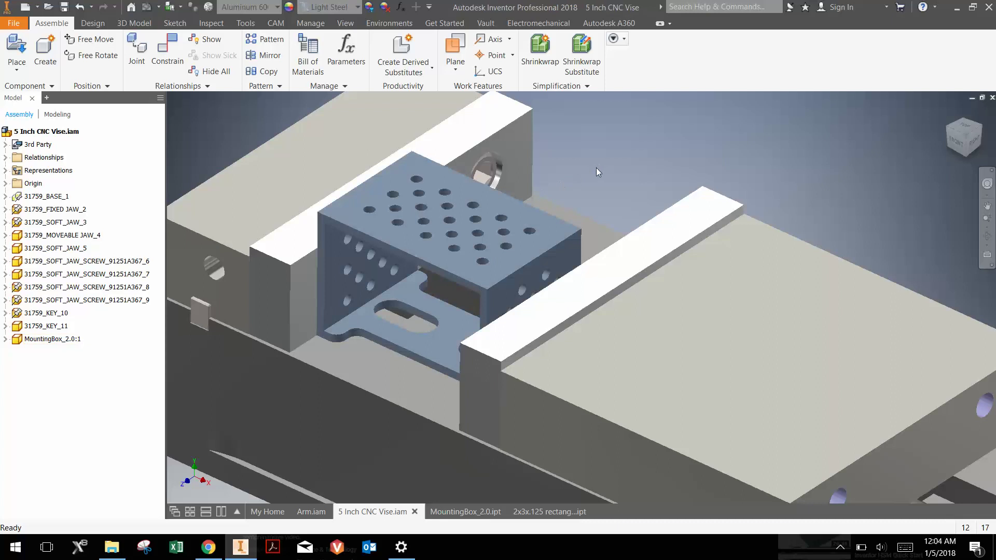
{"action": "scroll", "coordinate": [597, 167], "scroll_direction": "down", "scroll_amount": 2}
{"action": "left_click", "coordinate": [530, 184]}
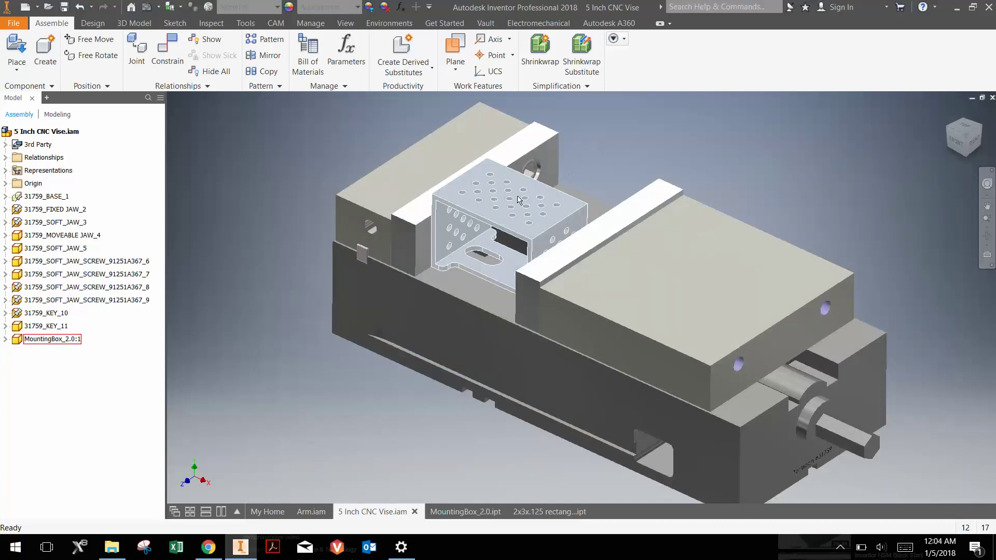
{"action": "scroll", "coordinate": [543, 171], "scroll_direction": "up", "scroll_amount": 3}
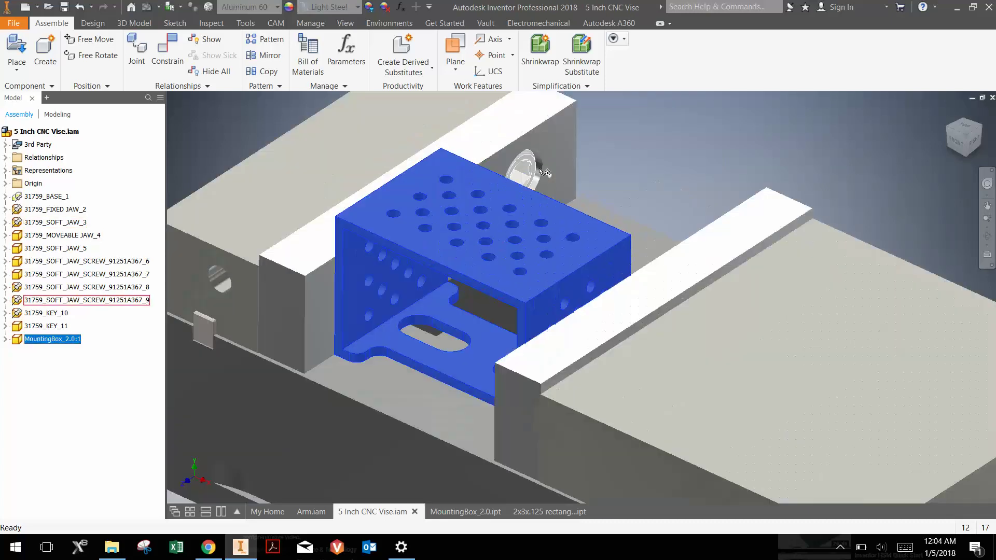
{"action": "scroll", "coordinate": [543, 171], "scroll_direction": "down", "scroll_amount": 2}
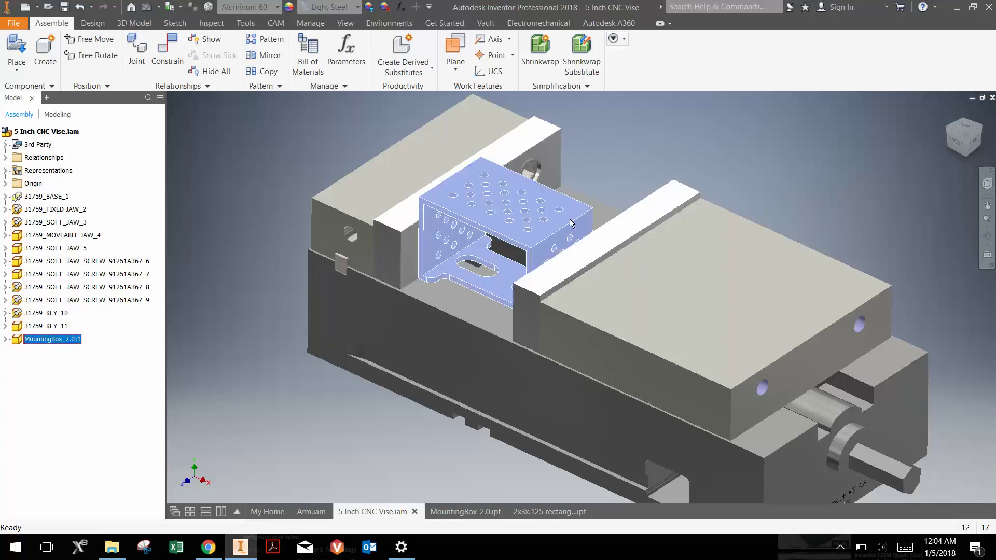
{"action": "scroll", "coordinate": [571, 223], "scroll_direction": "up", "scroll_amount": 3}
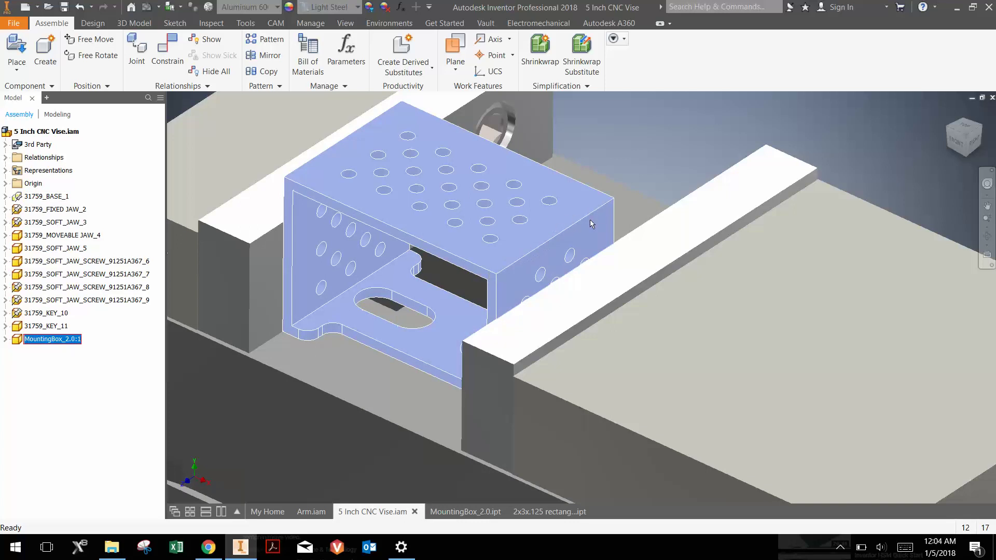
{"action": "scroll", "coordinate": [581, 226], "scroll_direction": "down", "scroll_amount": 3}
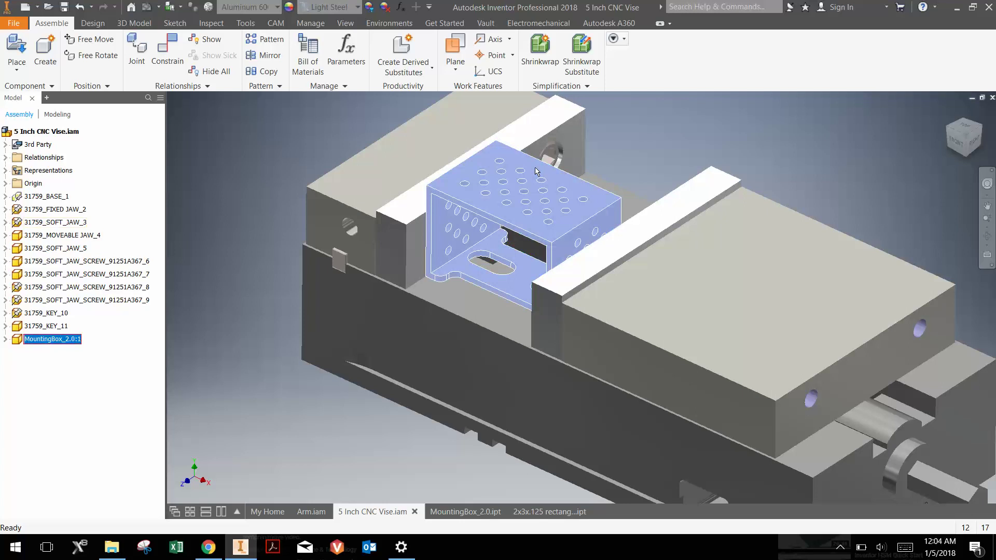
{"action": "scroll", "coordinate": [436, 188], "scroll_direction": "up", "scroll_amount": 4}
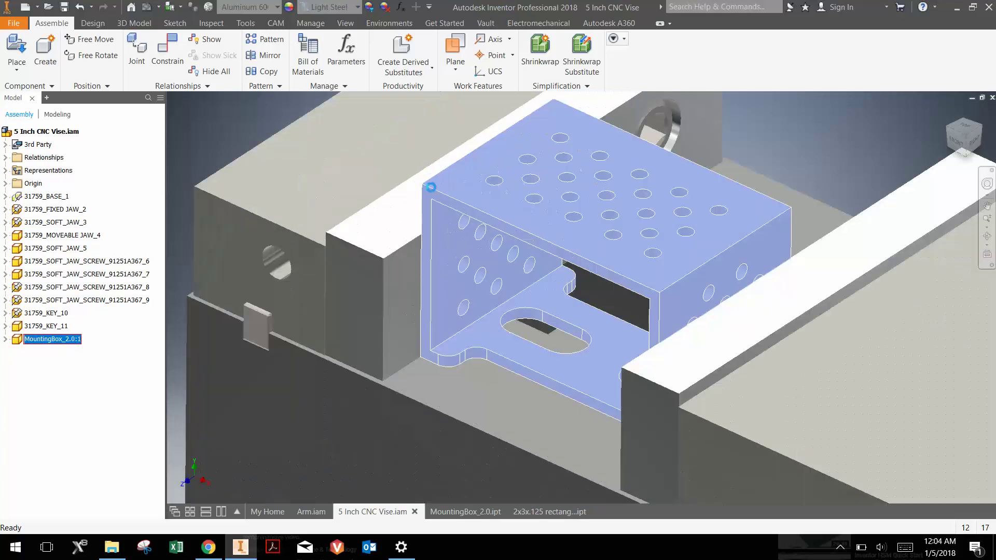
{"action": "scroll", "coordinate": [416, 186], "scroll_direction": "up", "scroll_amount": 2}
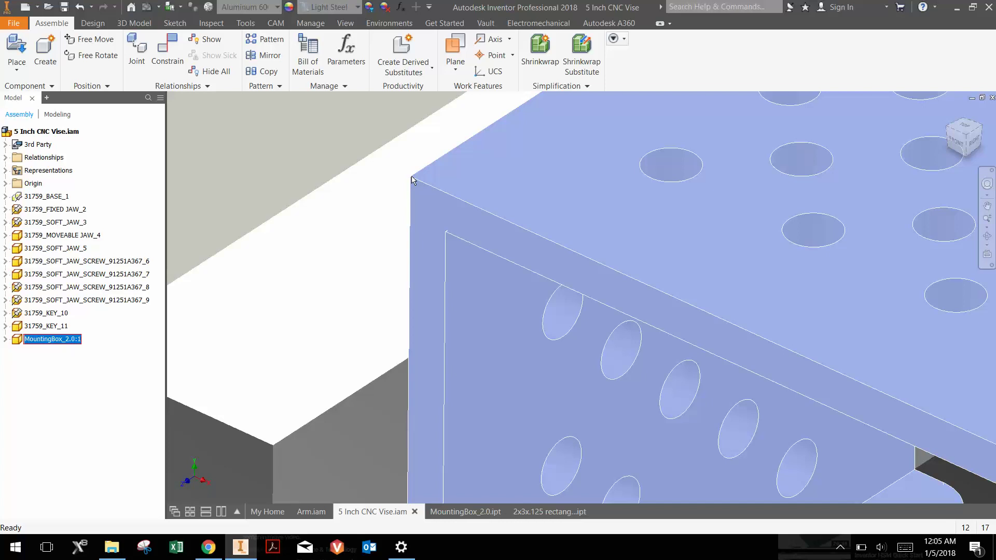
{"action": "scroll", "coordinate": [414, 180], "scroll_direction": "down", "scroll_amount": 5}
{"action": "scroll", "coordinate": [413, 180], "scroll_direction": "down", "scroll_amount": 3}
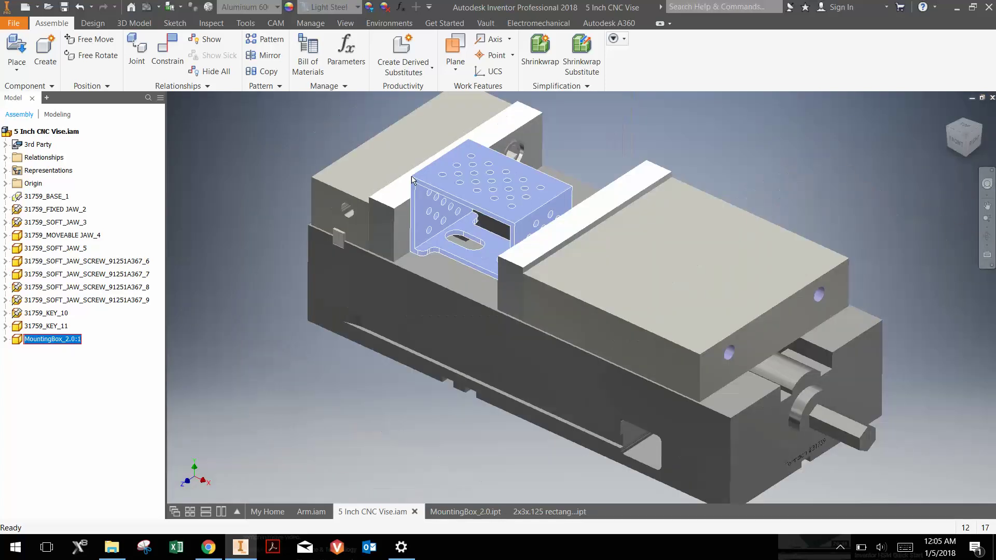
{"action": "mouse_move", "coordinate": [428, 196]}
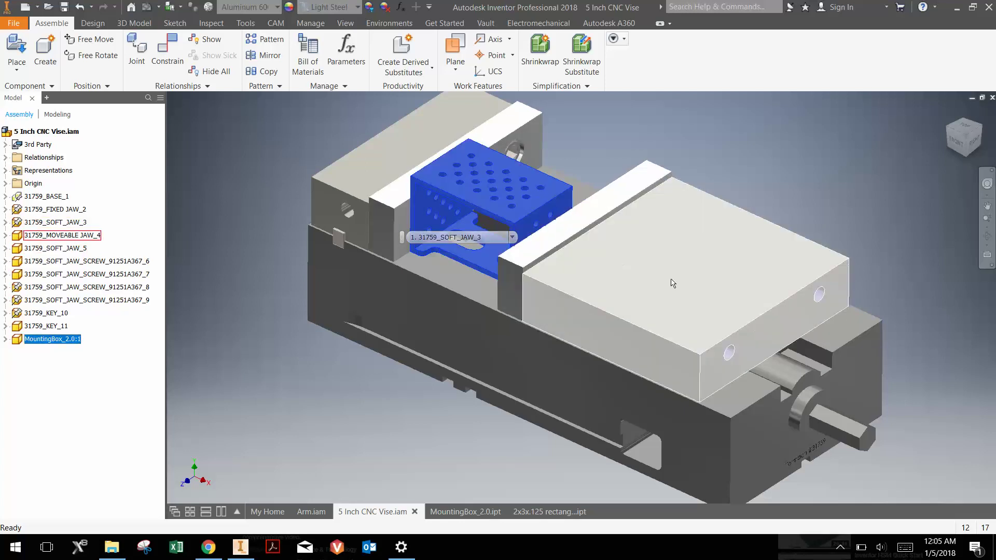
{"action": "left_click", "coordinate": [633, 270]}
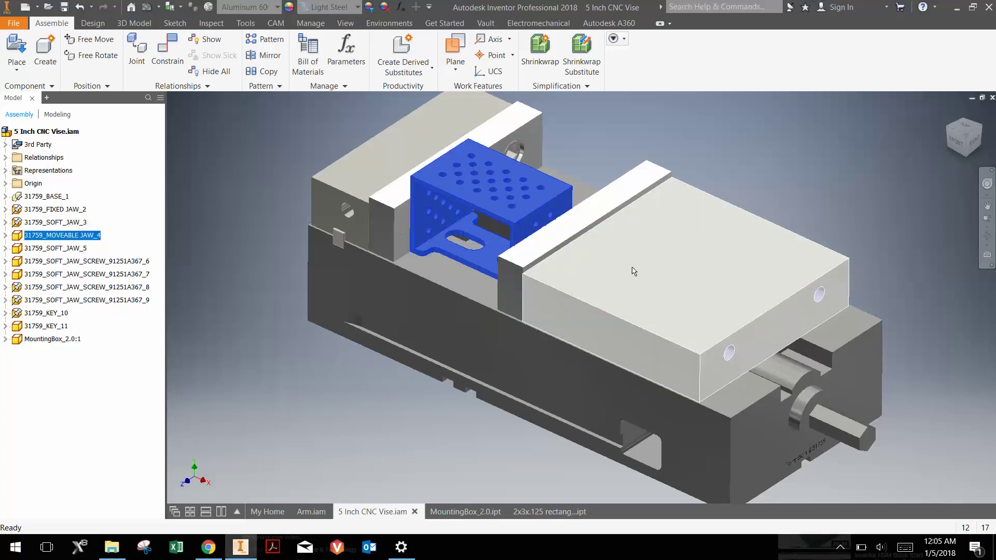
{"action": "left_click", "coordinate": [316, 138]}
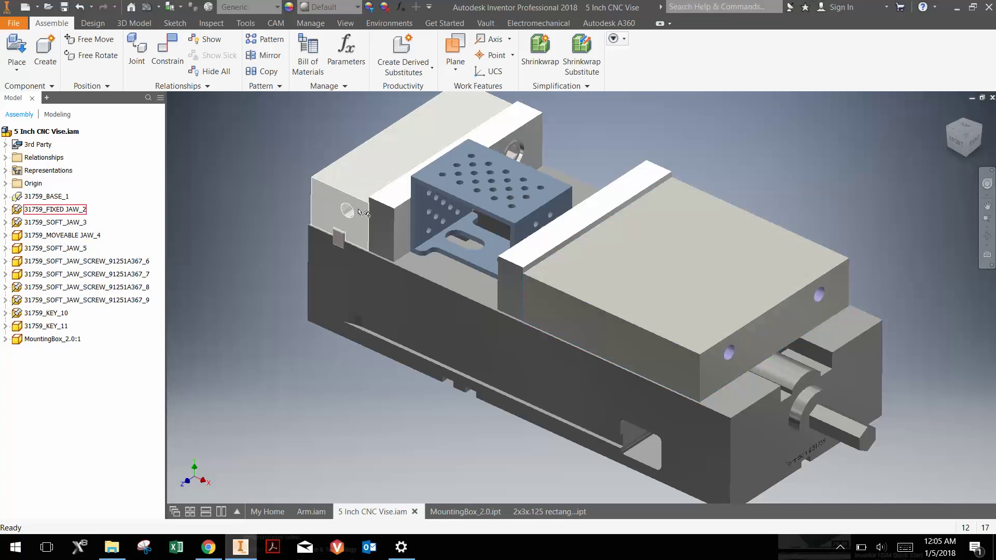
{"action": "left_click", "coordinate": [412, 194]}
{"action": "scroll", "coordinate": [414, 184], "scroll_direction": "up", "scroll_amount": 3}
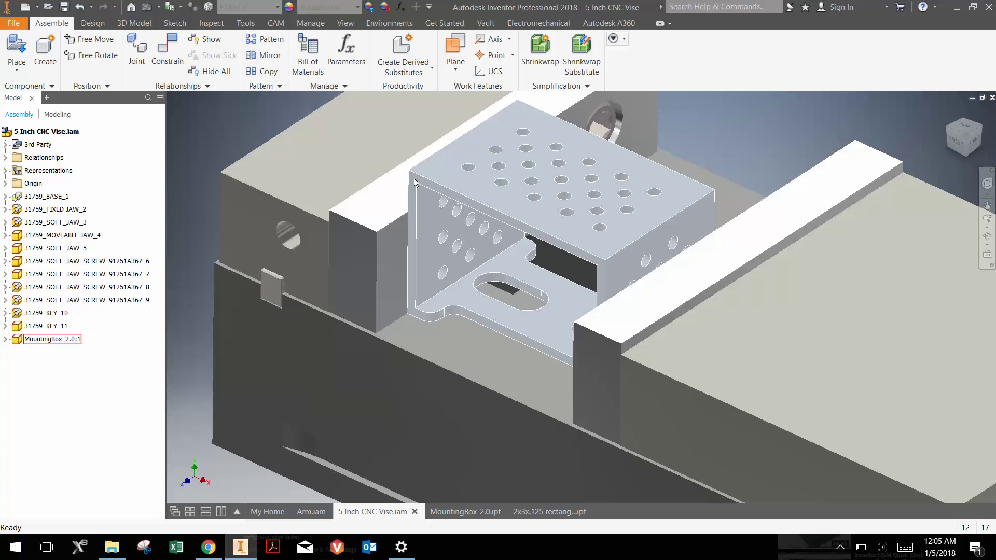
{"action": "mouse_move", "coordinate": [421, 186]}
{"action": "scroll", "coordinate": [447, 174], "scroll_direction": "down", "scroll_amount": 5}
{"action": "scroll", "coordinate": [450, 174], "scroll_direction": "up", "scroll_amount": 4}
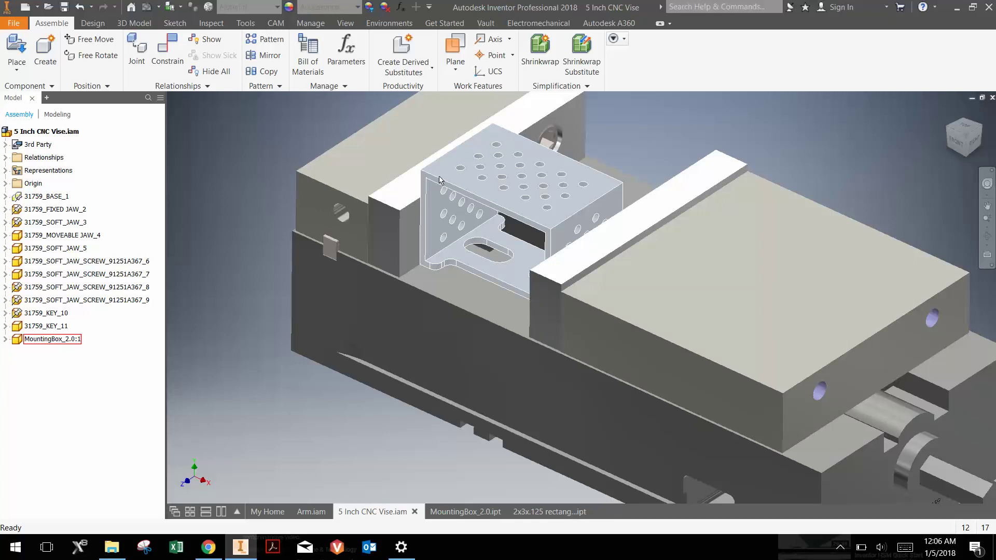
{"action": "mouse_move", "coordinate": [457, 196]}
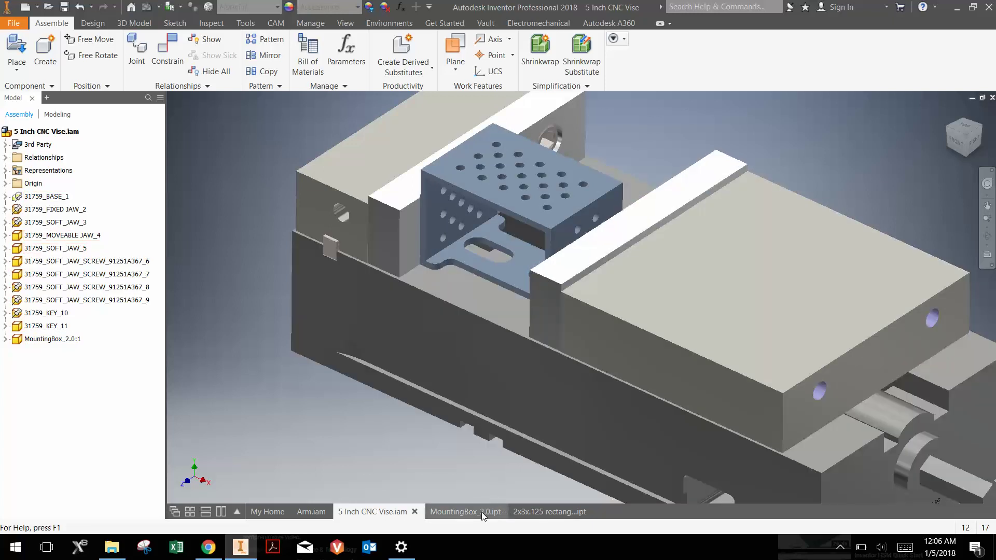
- Return to the MountingBox_2.0 part and tilt it slightly to a new viewing angle
{"action": "left_click", "coordinate": [481, 512]}
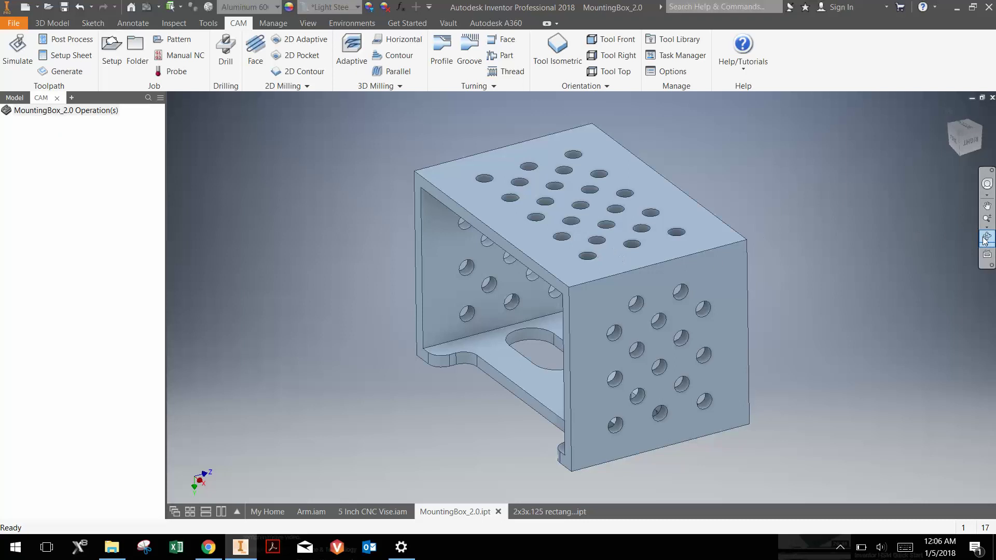
{"action": "left_click", "coordinate": [985, 239]}
{"action": "mouse_move", "coordinate": [617, 263]}
{"action": "left_mouse_down"}
{"action": "mouse_move", "coordinate": [629, 276]}
{"action": "mouse_move", "coordinate": [631, 264]}
{"action": "left_mouse_up"}
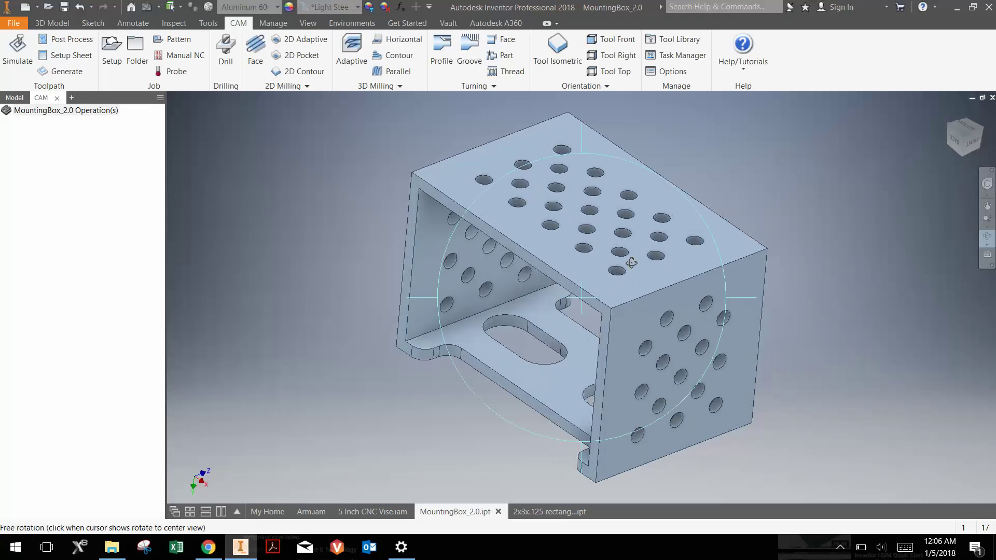
{"action": "right_click", "coordinate": [632, 263]}
{"action": "left_click", "coordinate": [576, 264]}
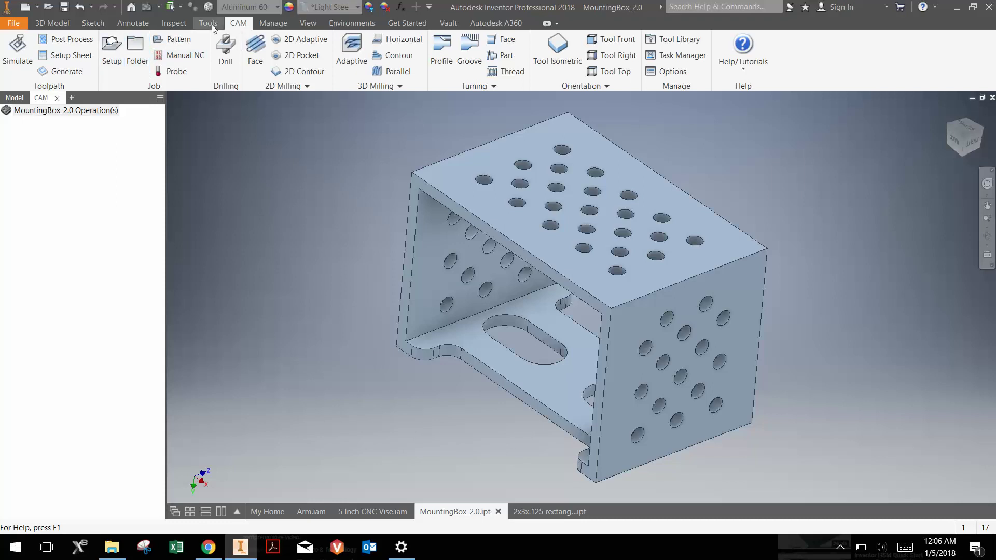
- Create a new setup and place the WCS origin at the top-corner model box point
{"action": "left_click", "coordinate": [116, 48]}
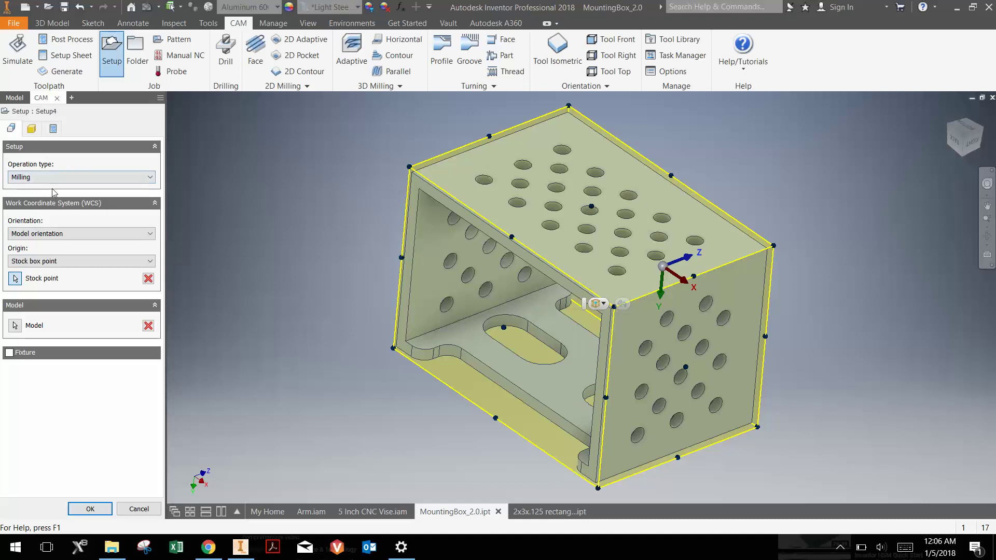
{"action": "left_click", "coordinate": [54, 264]}
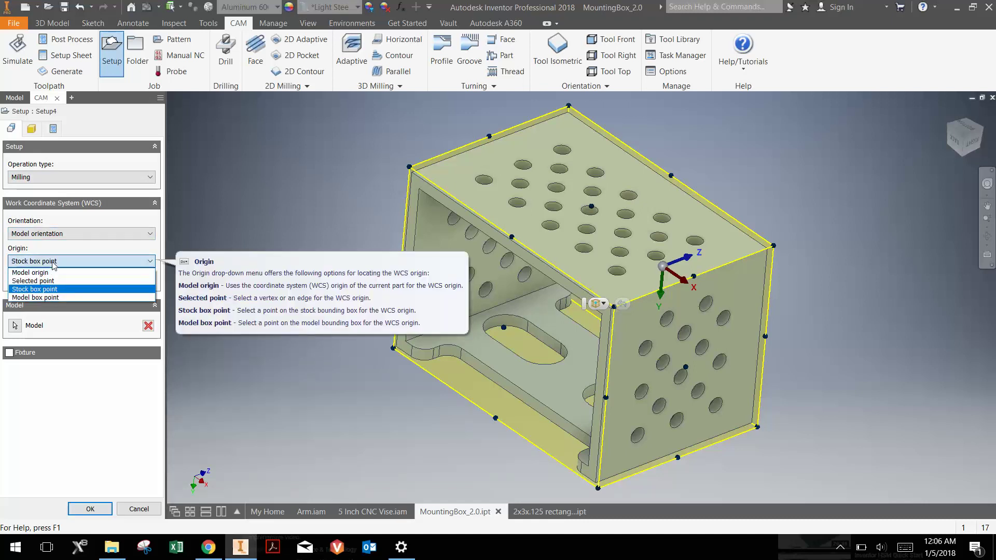
{"action": "left_click", "coordinate": [46, 298]}
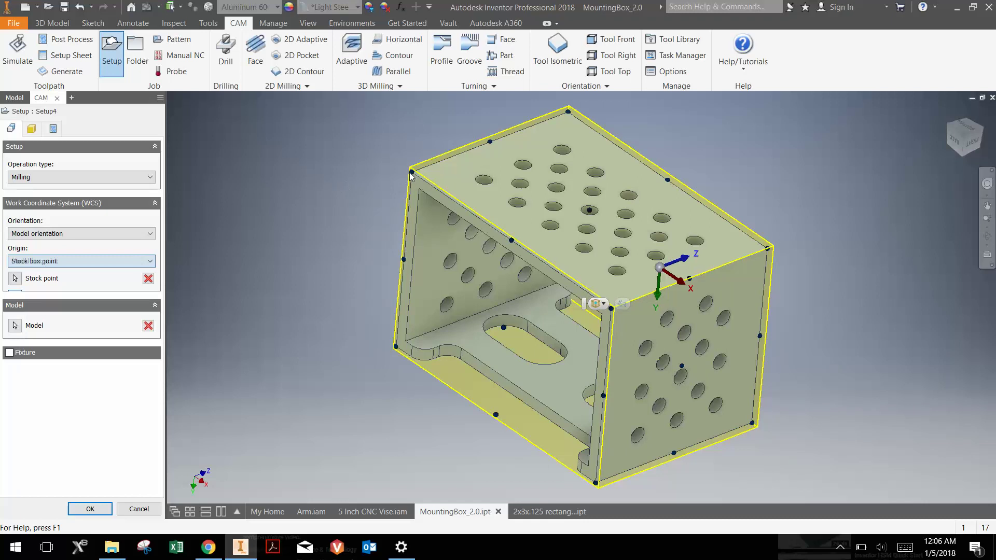
{"action": "scroll", "coordinate": [413, 177], "scroll_direction": "up", "scroll_amount": 5}
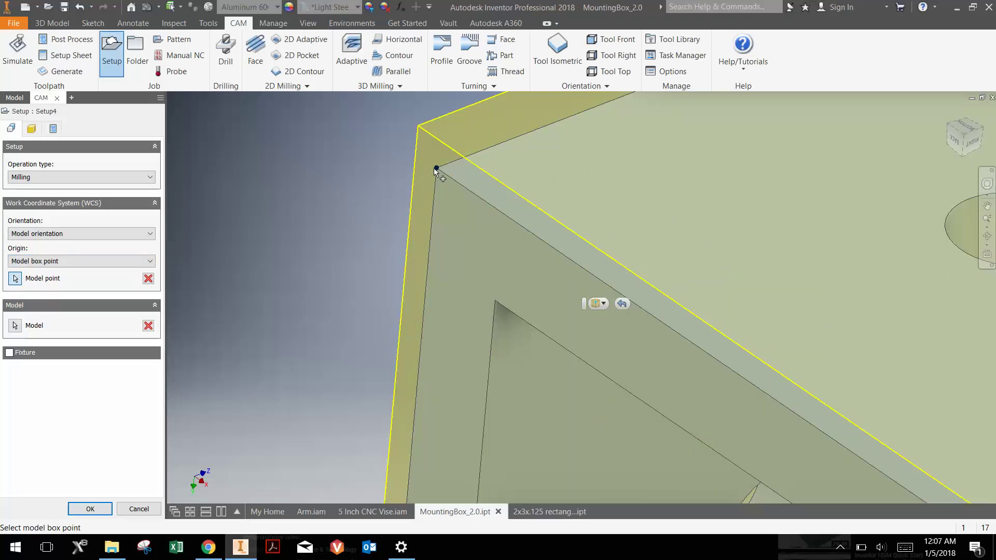
{"action": "left_click", "coordinate": [437, 168]}
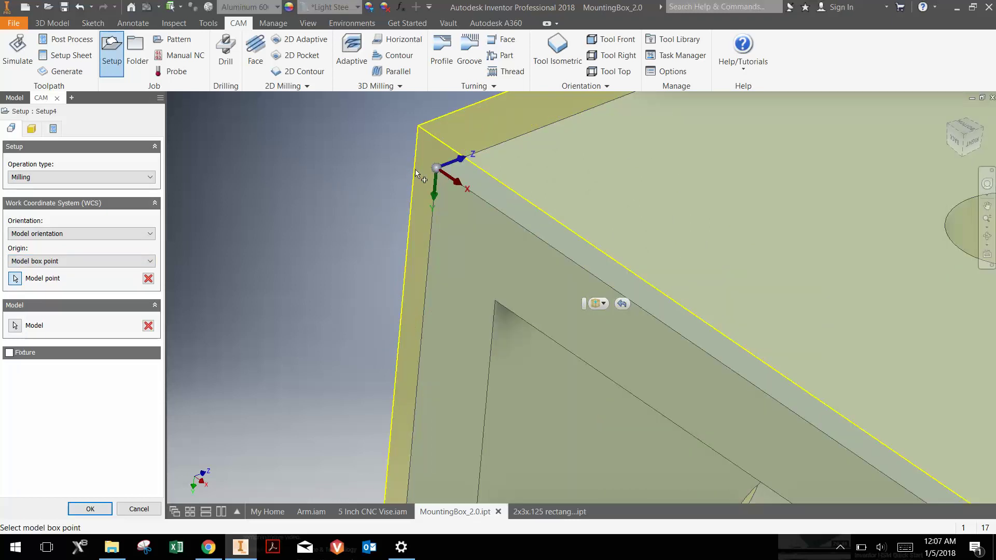
{"action": "scroll", "coordinate": [420, 172], "scroll_direction": "down", "scroll_amount": 5}
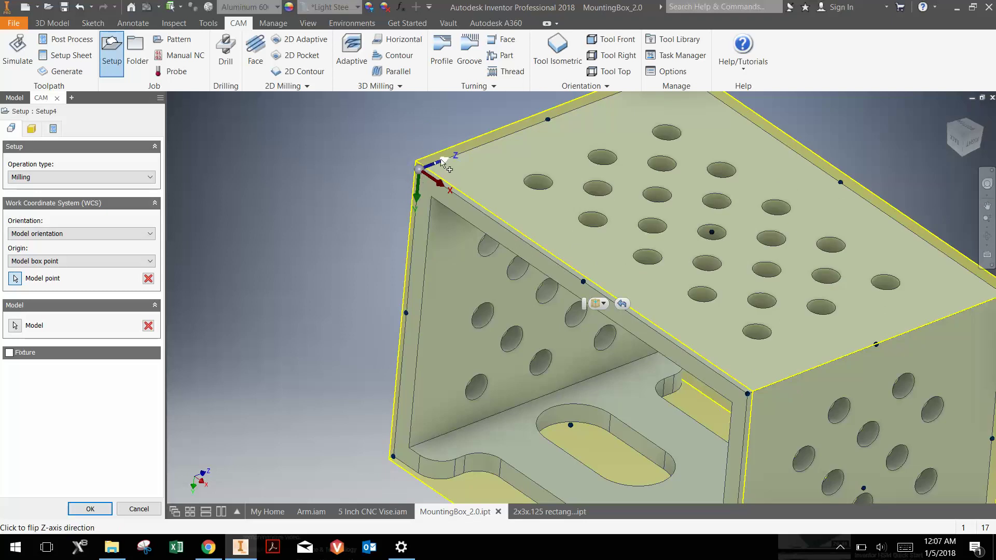
{"action": "left_click", "coordinate": [81, 234]}
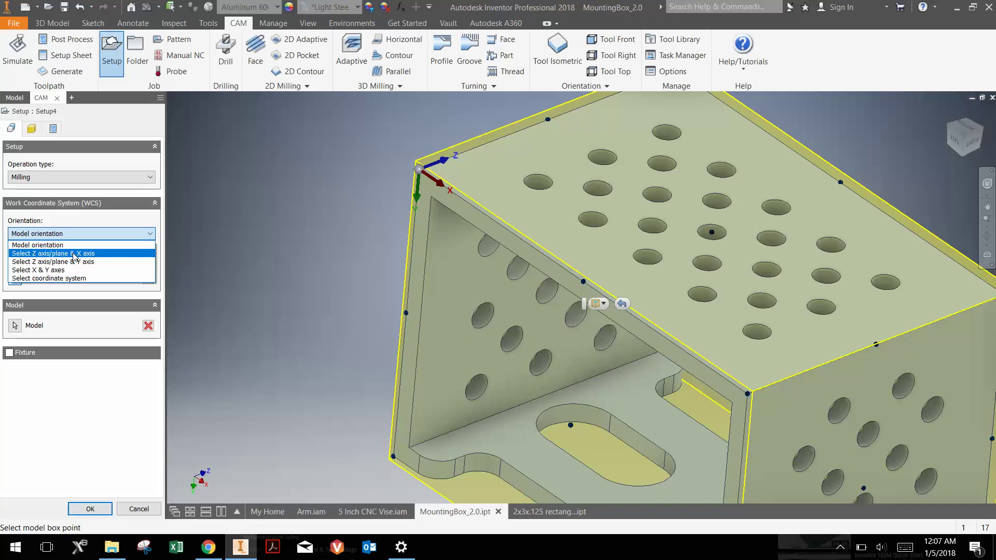
- Orient the WCS with Z normal to the top face, X along the top edge, and Flip X axis on
{"action": "left_click", "coordinate": [75, 254]}
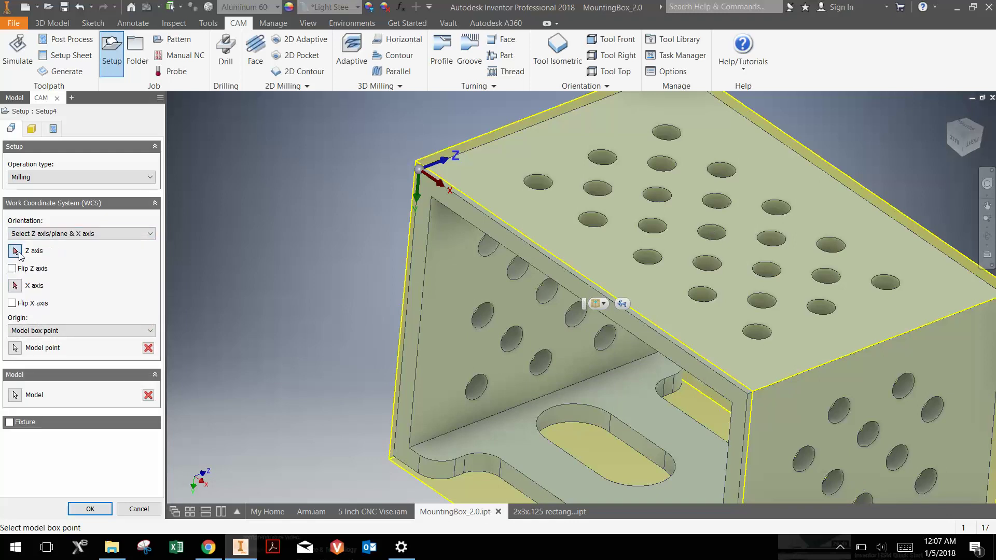
{"action": "left_click", "coordinate": [15, 252]}
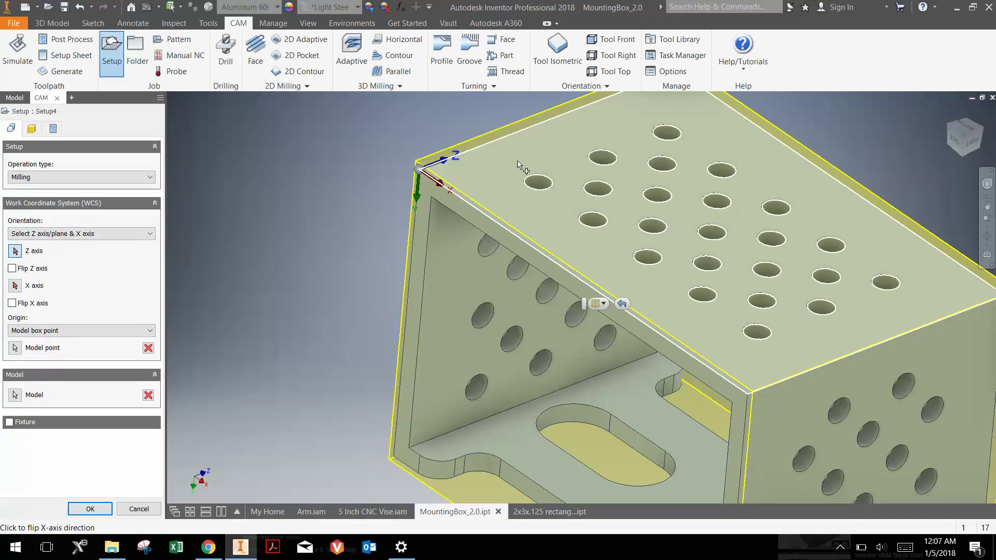
{"action": "left_click", "coordinate": [436, 164]}
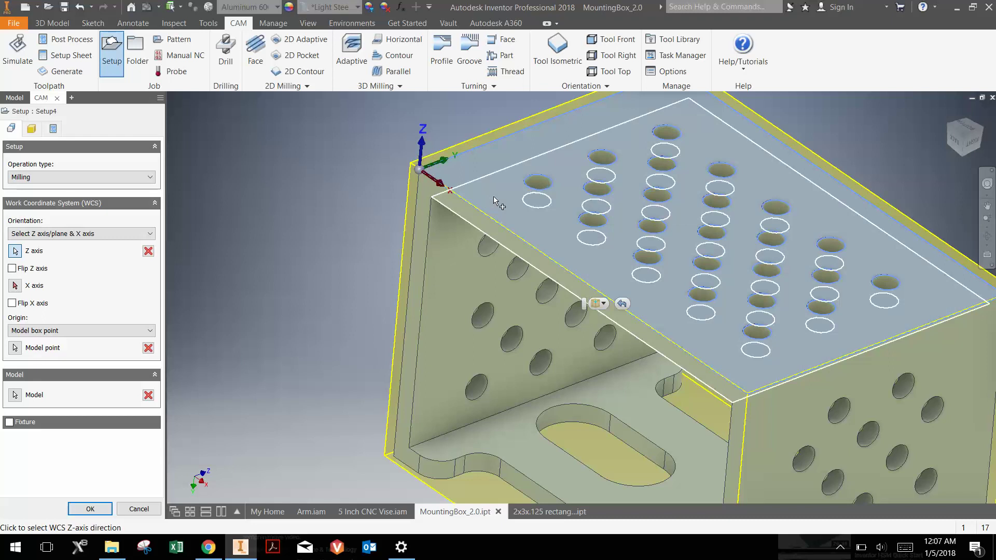
{"action": "scroll", "coordinate": [458, 171], "scroll_direction": "up", "scroll_amount": 5}
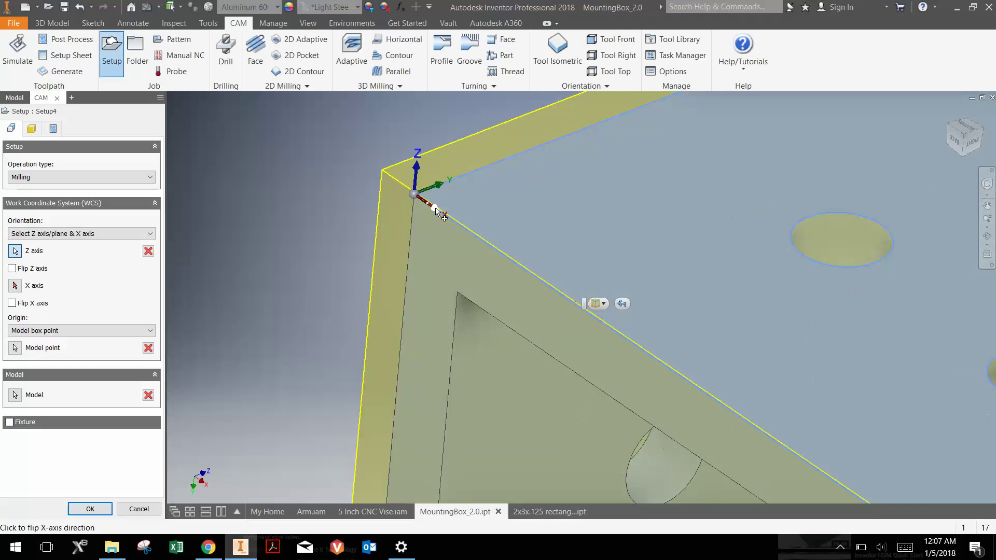
{"action": "left_click", "coordinate": [16, 286]}
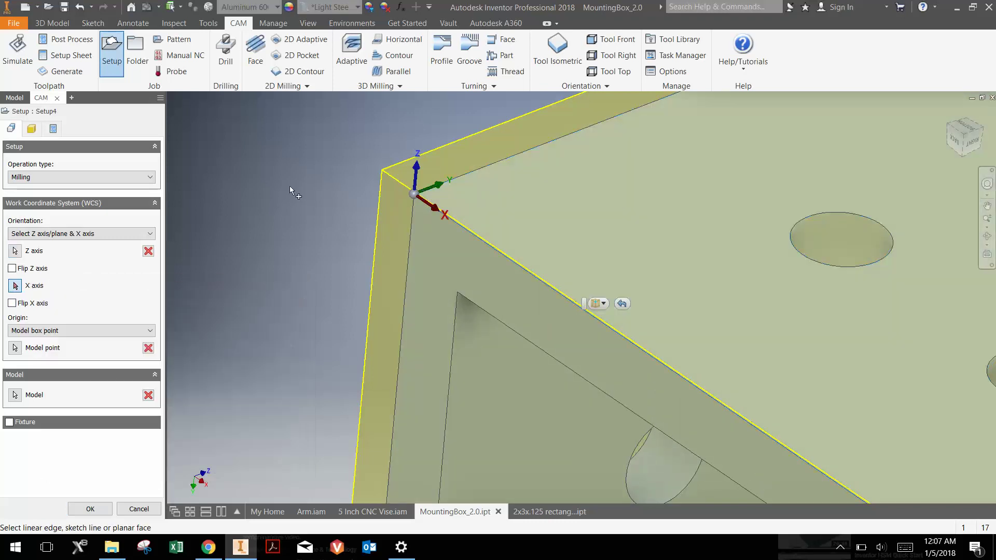
{"action": "left_click", "coordinate": [462, 176]}
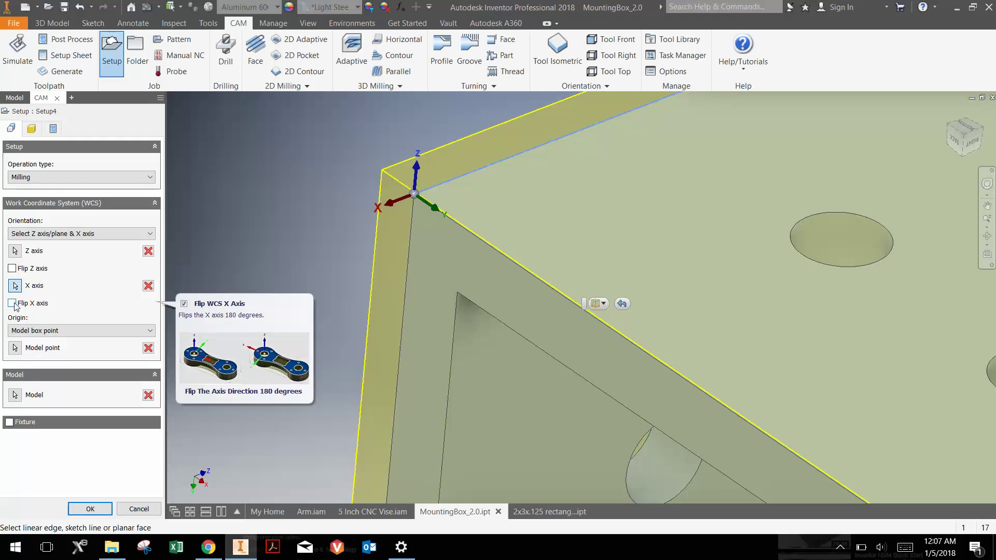
{"action": "left_click", "coordinate": [12, 303]}
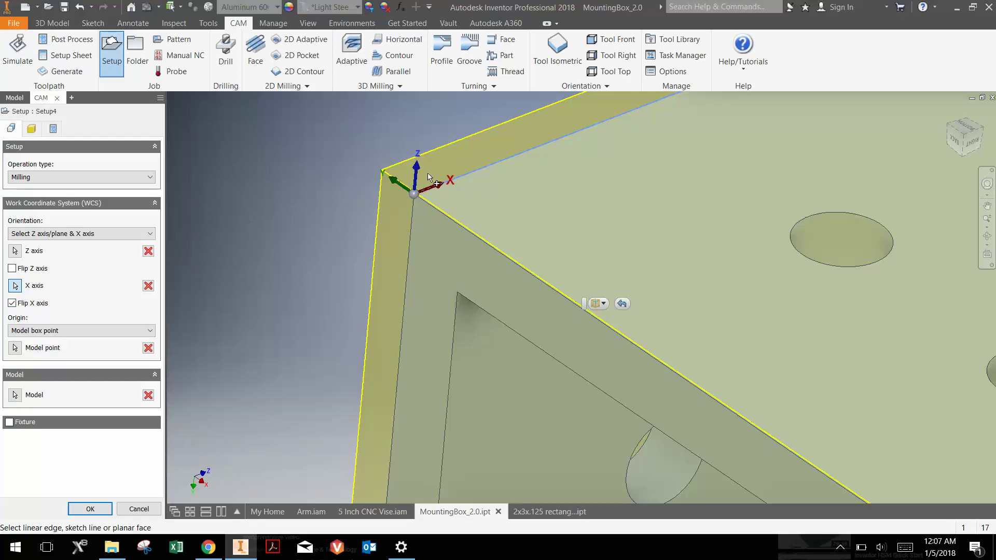
{"action": "scroll", "coordinate": [428, 176], "scroll_direction": "up", "scroll_amount": 3}
{"action": "scroll", "coordinate": [420, 179], "scroll_direction": "down", "scroll_amount": 3}
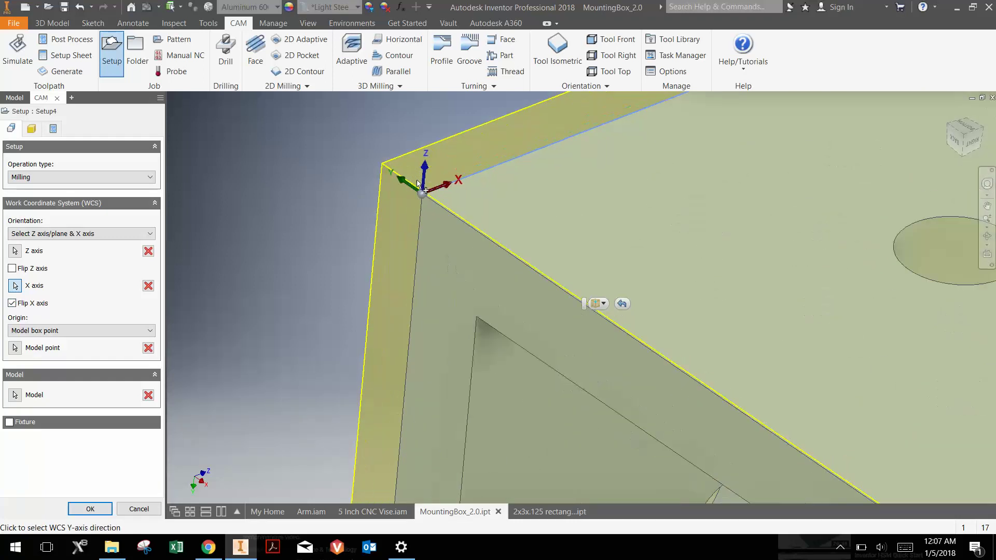
{"action": "scroll", "coordinate": [413, 192], "scroll_direction": "down", "scroll_amount": 2}
{"action": "scroll", "coordinate": [400, 212], "scroll_direction": "up", "scroll_amount": 1}
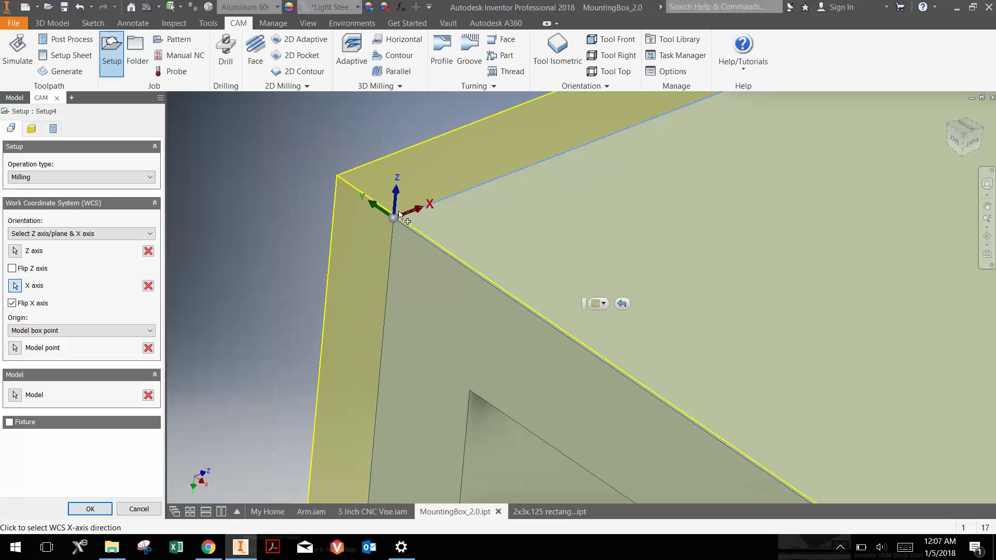
{"action": "scroll", "coordinate": [400, 213], "scroll_direction": "up", "scroll_amount": 1}
{"action": "scroll", "coordinate": [484, 182], "scroll_direction": "up", "scroll_amount": 2}
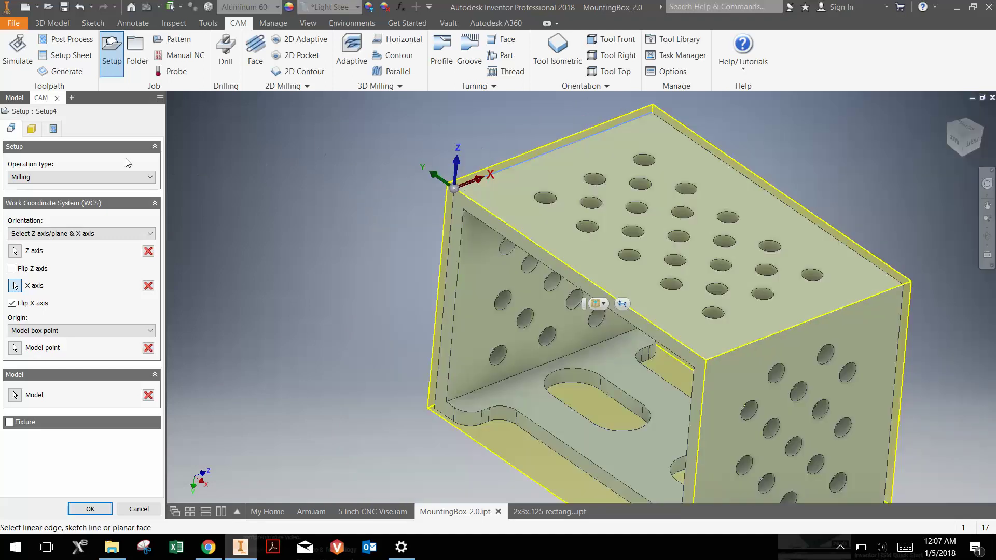
- Change the stock mode to Fixed size box and set Width (X) to 4.5 in
{"action": "left_click", "coordinate": [35, 133]}
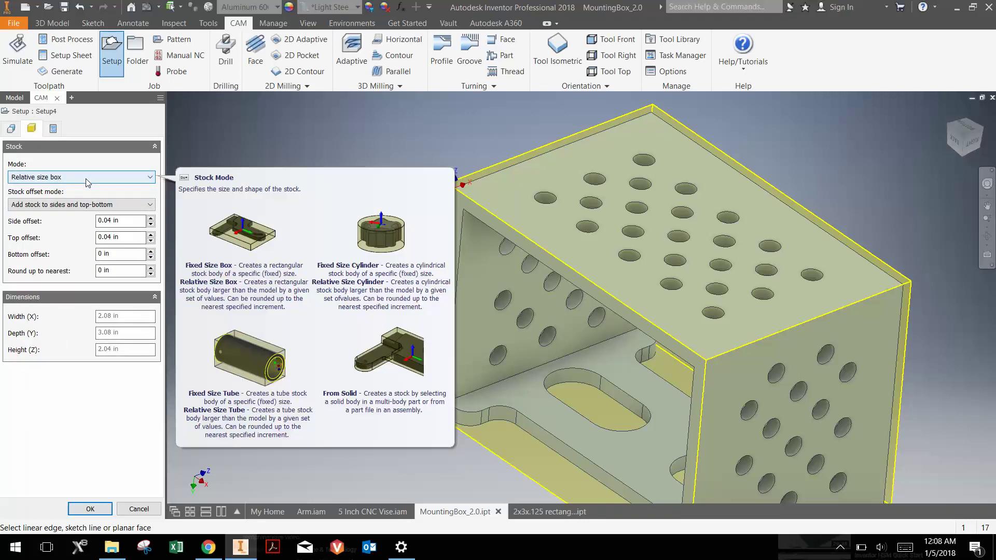
{"action": "left_click", "coordinate": [87, 179]}
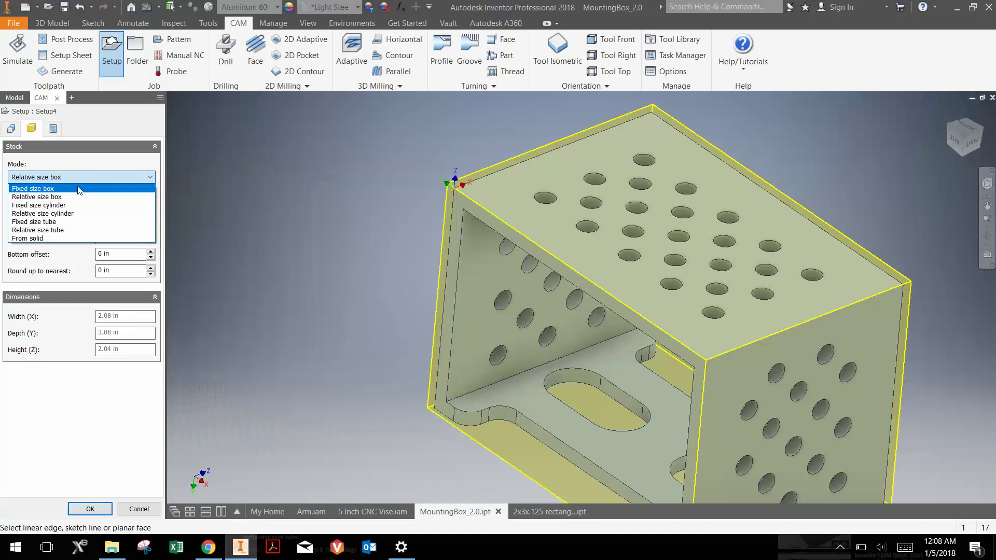
{"action": "left_click", "coordinate": [80, 188]}
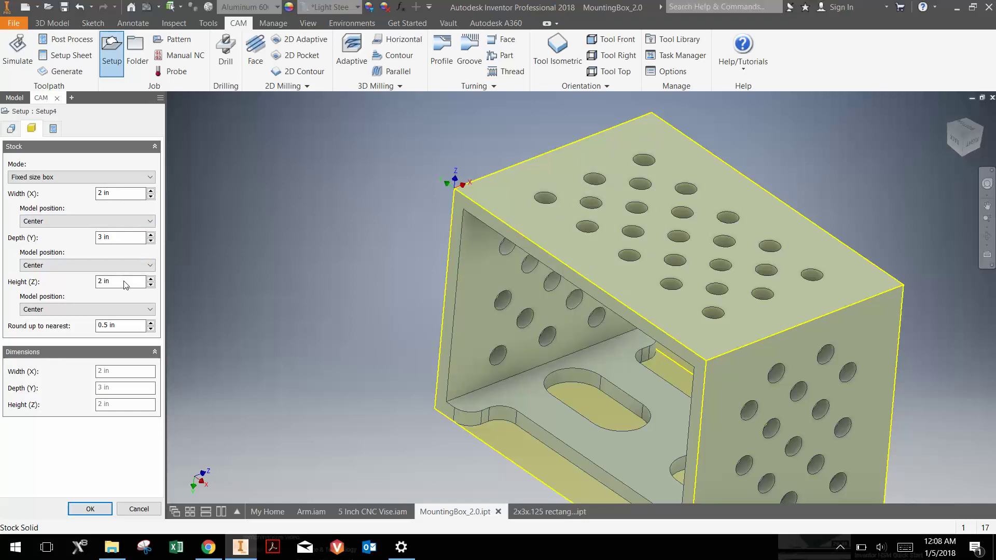
{"action": "left_click_drag", "start_coordinate": [114, 196], "coordinate": [96, 199]}
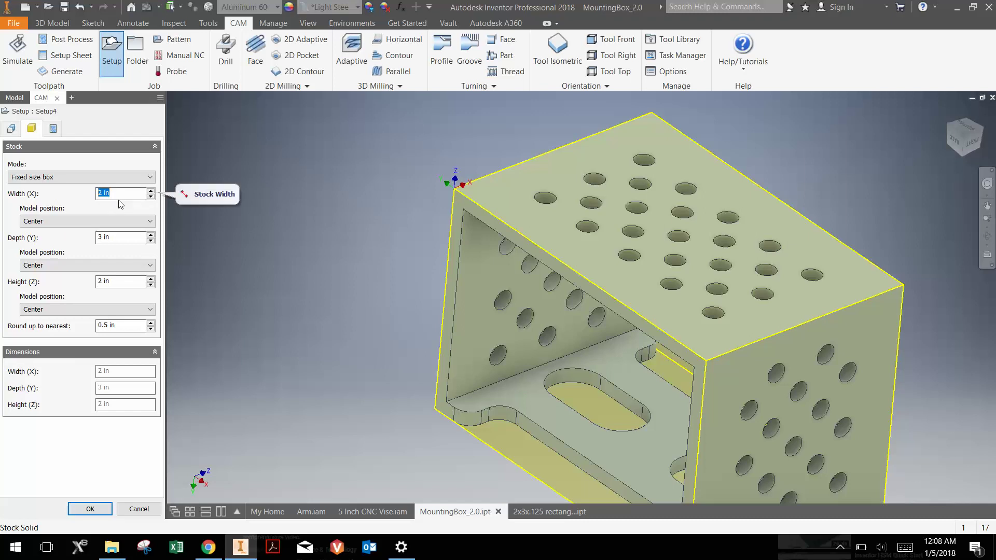
{"action": "type", "text": "4.5"}
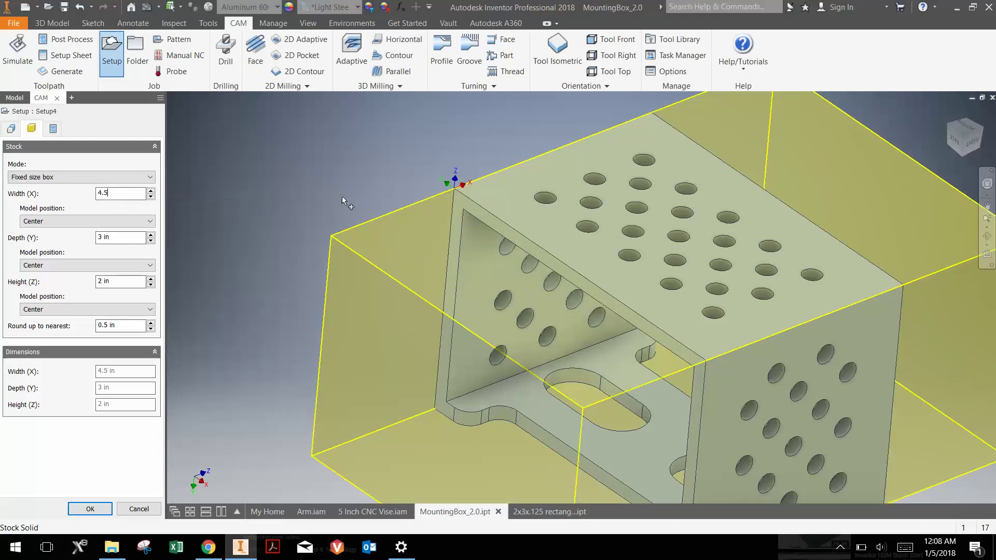
{"action": "scroll", "coordinate": [368, 192], "scroll_direction": "down", "scroll_amount": 3}
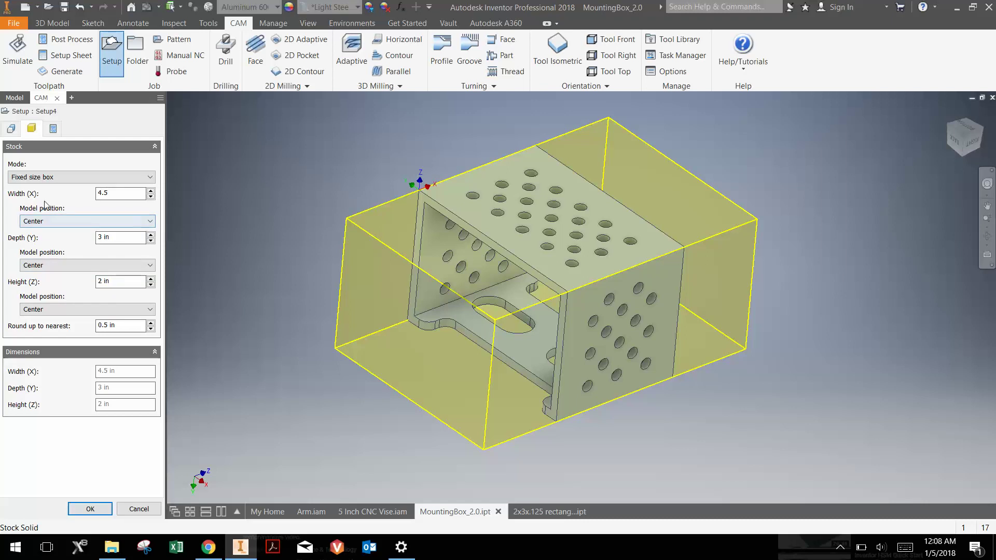
- Position the stock width offset from the left side (-X) with a 0 in offset
{"action": "left_click", "coordinate": [88, 222]}
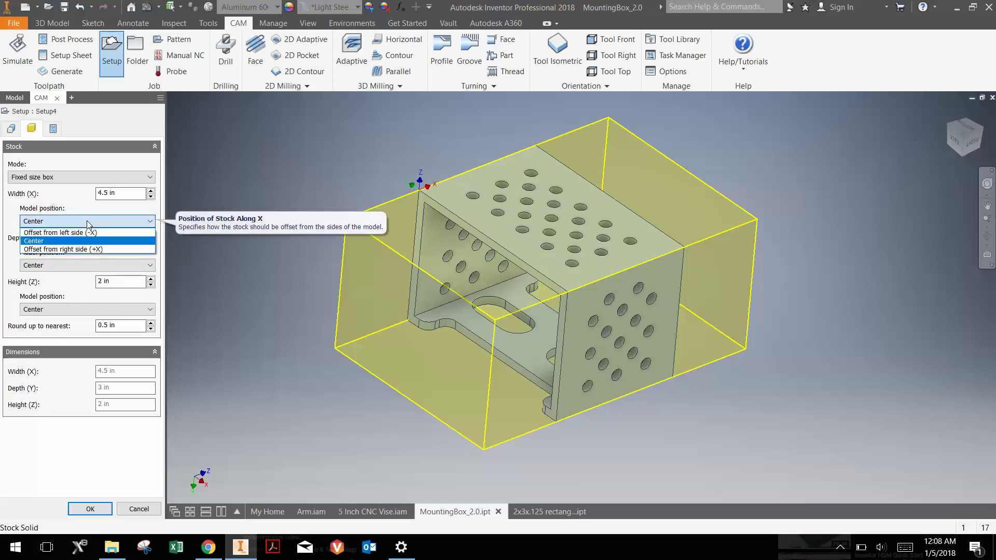
{"action": "left_click", "coordinate": [88, 249]}
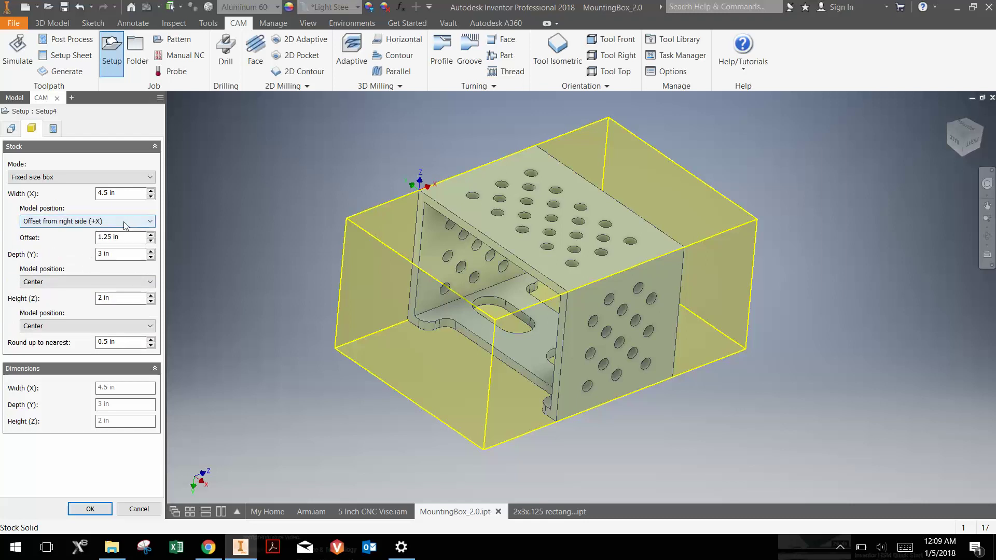
{"action": "left_click", "coordinate": [123, 237]}
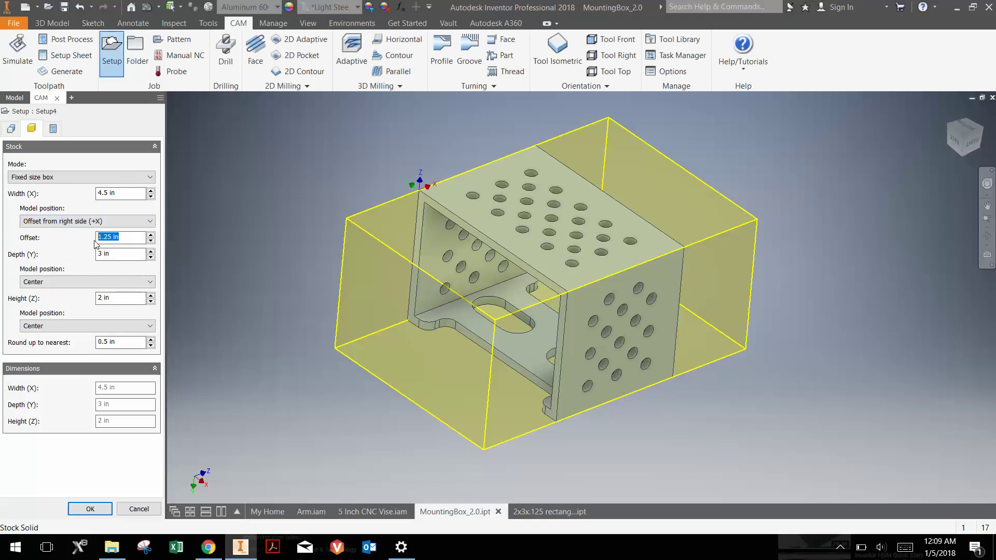
{"action": "type", "text": "0"}
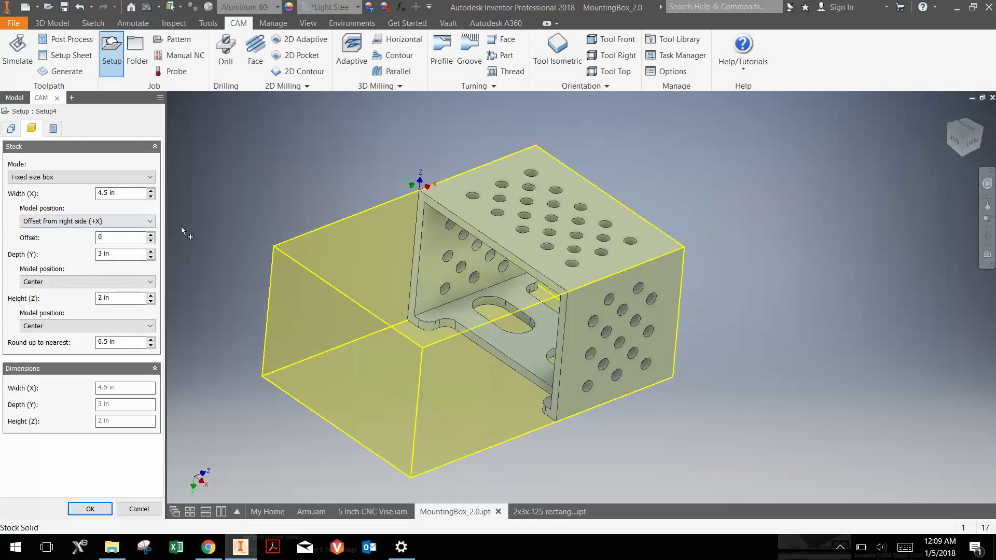
{"action": "left_click", "coordinate": [120, 221]}
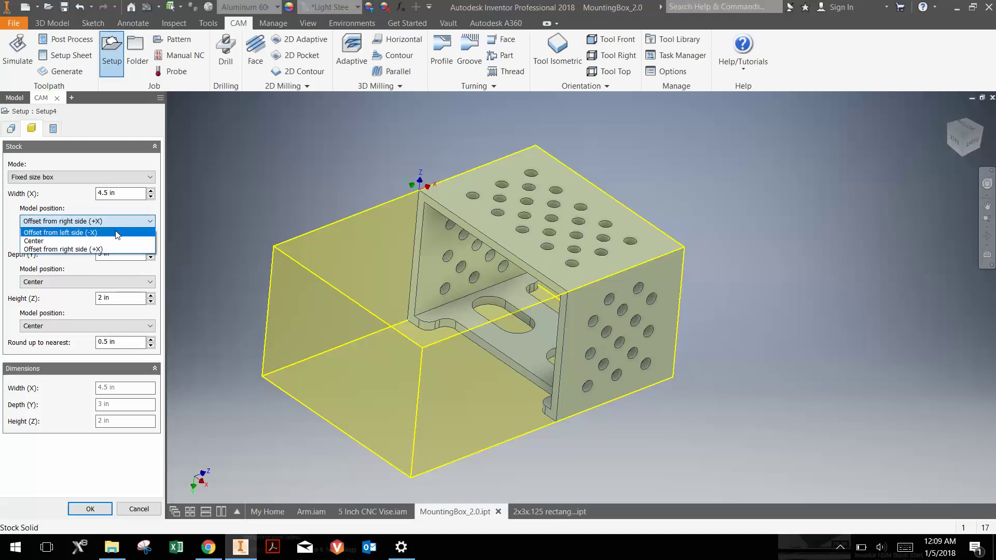
{"action": "left_click", "coordinate": [117, 235]}
{"action": "scroll", "coordinate": [469, 174], "scroll_direction": "down", "scroll_amount": 2}
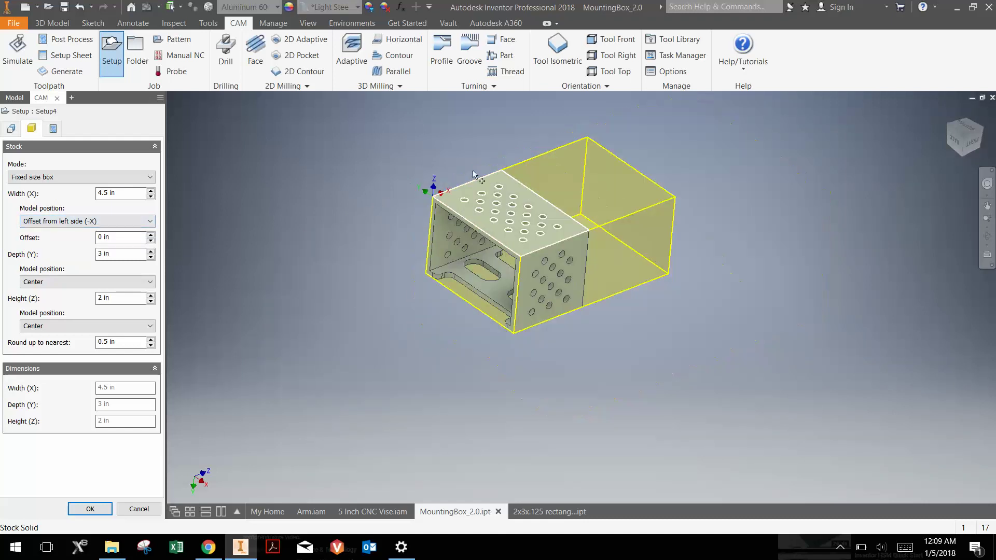
{"action": "scroll", "coordinate": [469, 172], "scroll_direction": "up", "scroll_amount": 3}
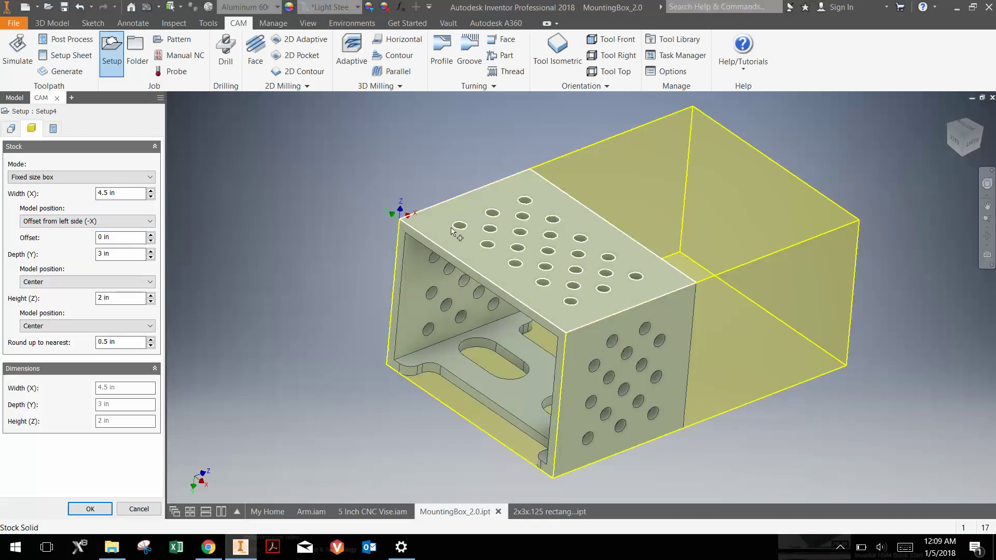